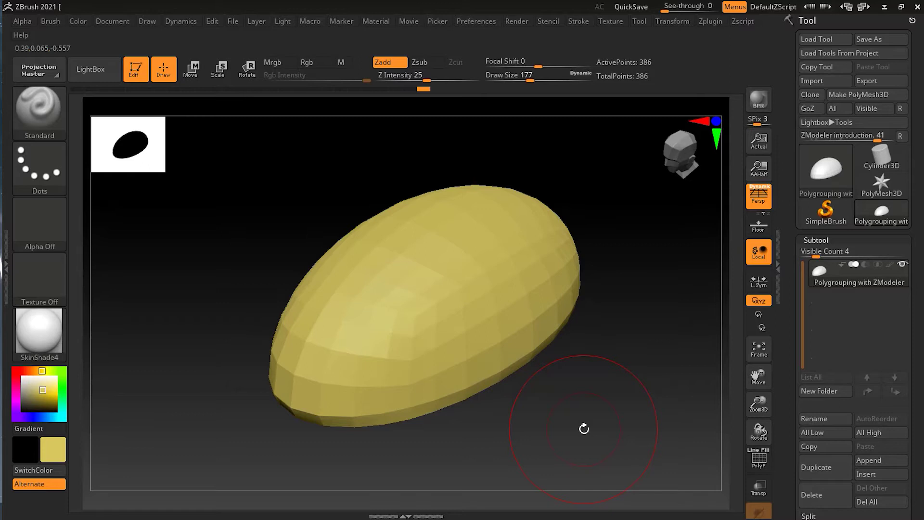
Turn on the polyframe display so the mesh's polygon edges and polygroup colours are shown.
left_click_drag(584, 429, 597, 411)
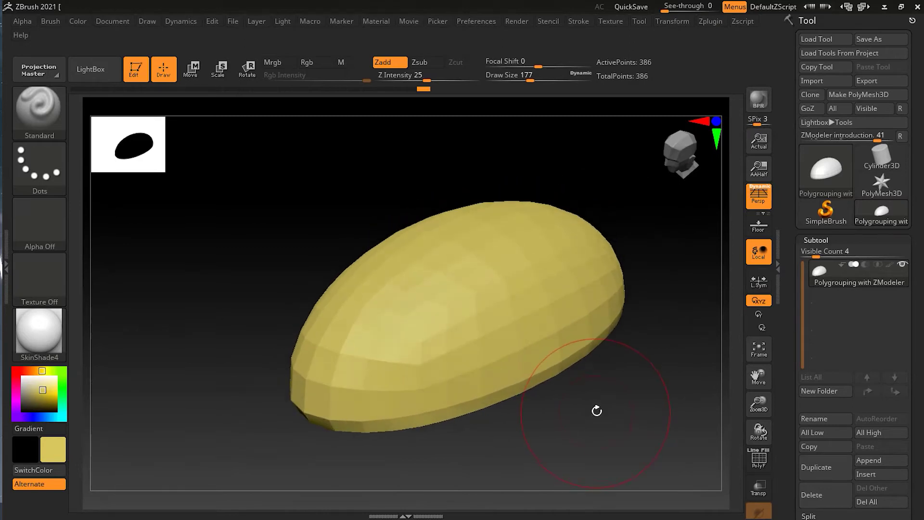
key("shift")
key("shift+f")
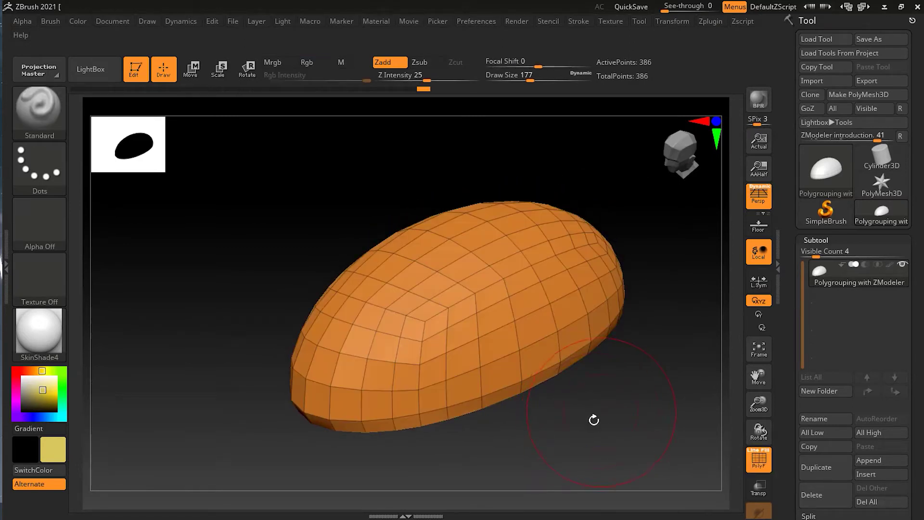
mouse_move(573, 429)
left_mouse_down("shift")
mouse_move(599, 314)
mouse_move(586, 435)
mouse_move(611, 363)
mouse_move(614, 381)
mouse_move(652, 357)
mouse_move(646, 376)
left_mouse_up("shift")
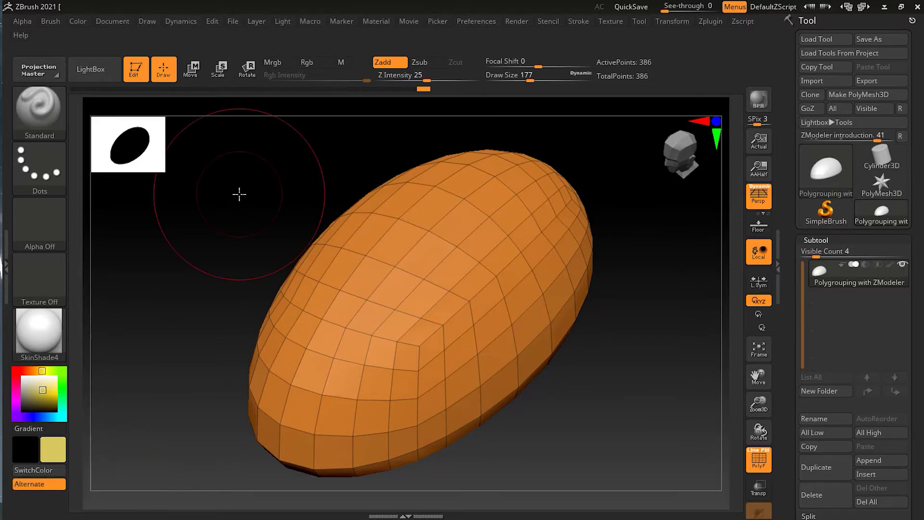
Switch the sculpting brush to ZModeler.
key("b")
key("z")
key("m")
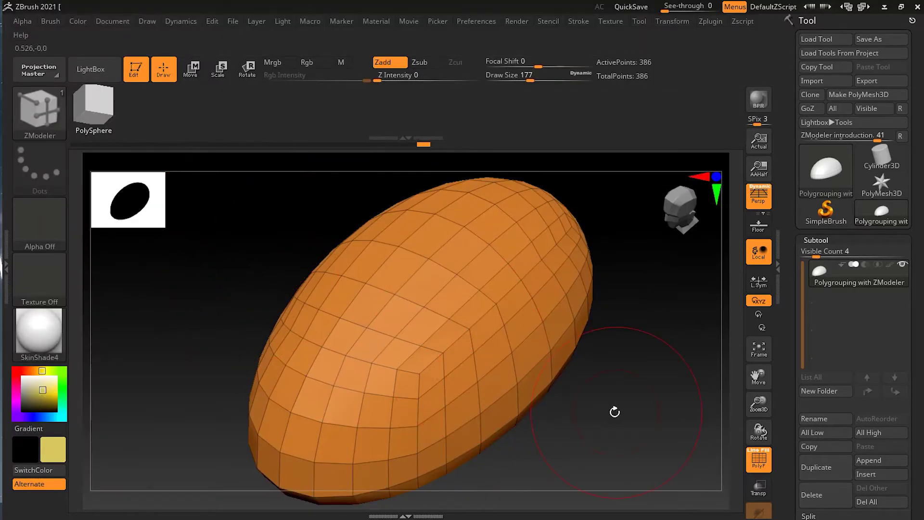
left_click_drag(608, 412, 534, 407, "alt")
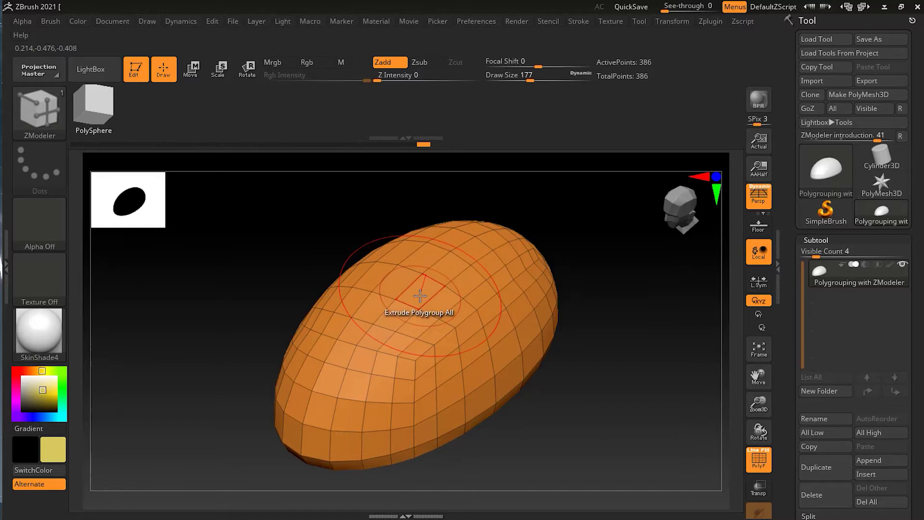
Try the ZModeler Delete polygon action on one single polygon of the mesh's upper surface, and undo the deletion.
key("space")
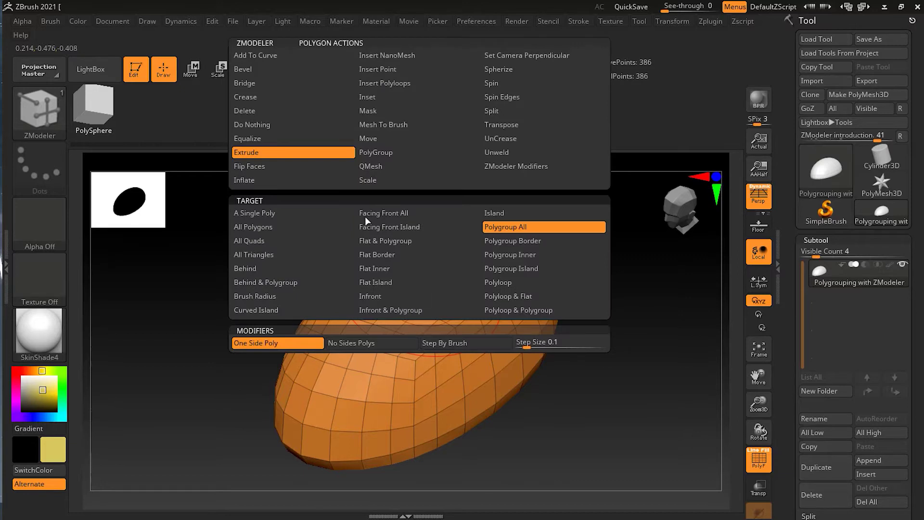
left_click(261, 108)
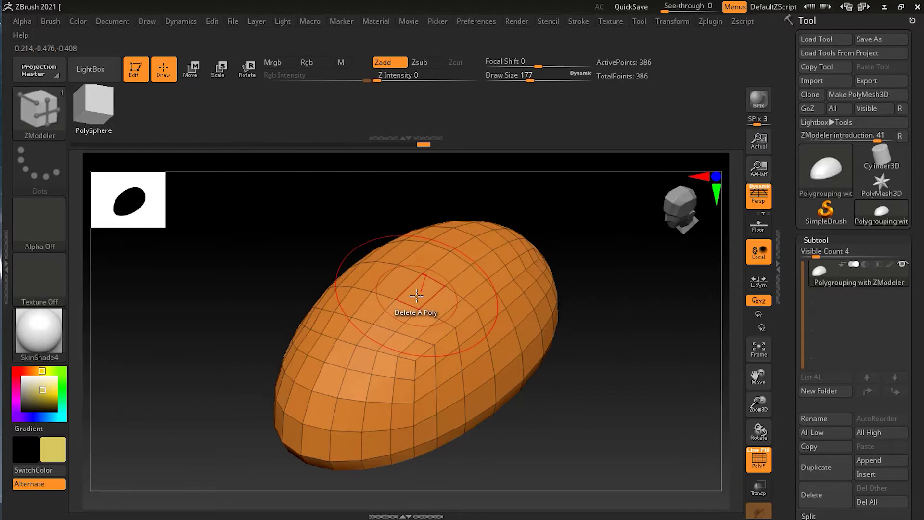
left_click(416, 295)
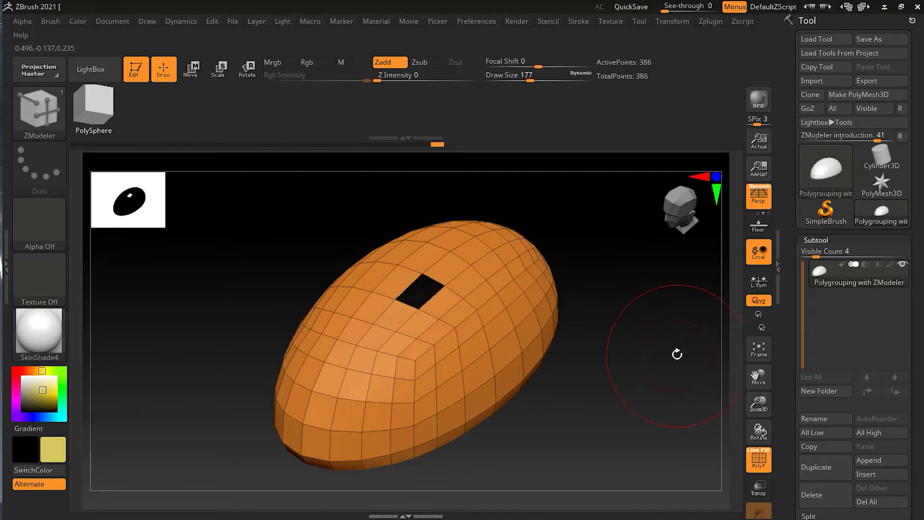
scroll(683, 344, "up", 3)
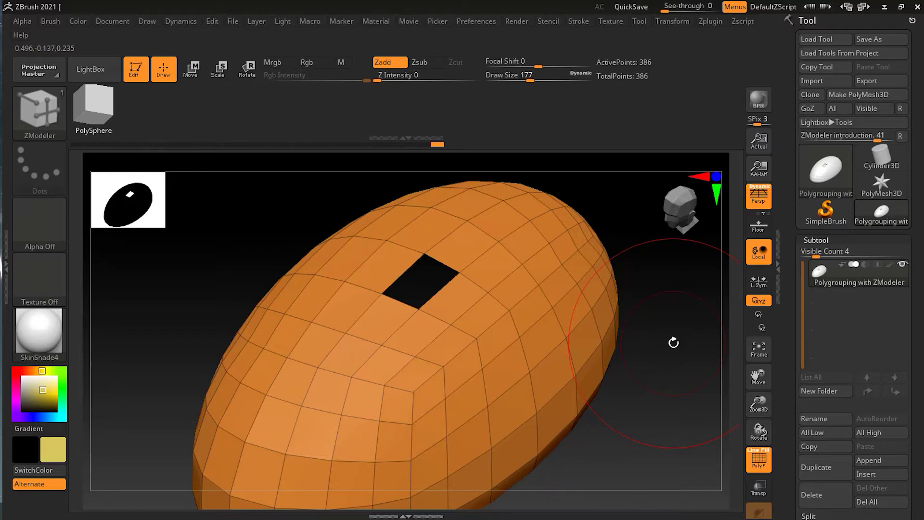
key("ctrl")
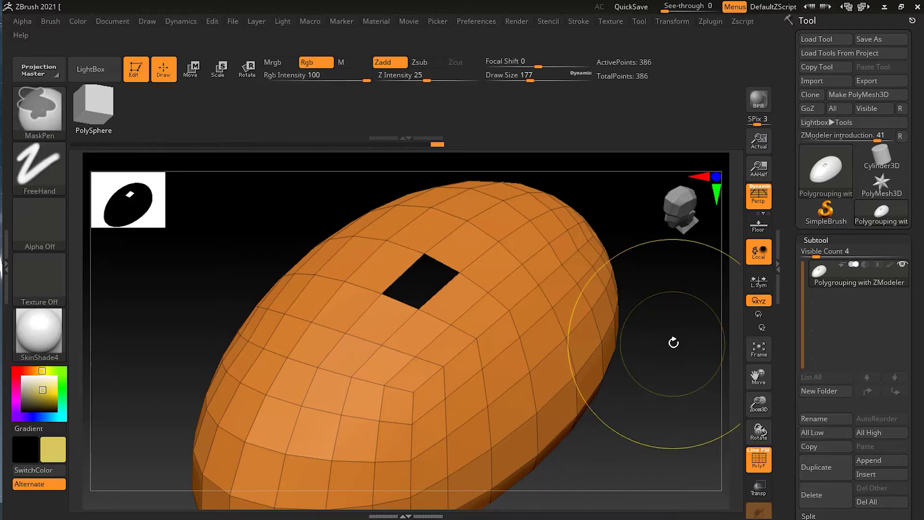
key("ctrl+z")
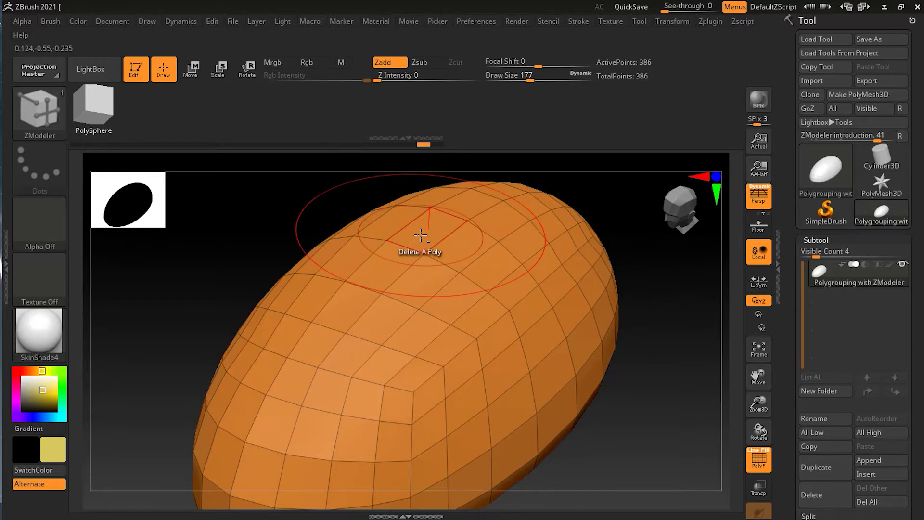
Mark two bands of polygons across the upper surface, joined along the side, as a temporary polygroup, undoing the first trial marking.
left_click_drag(421, 235, 457, 251)
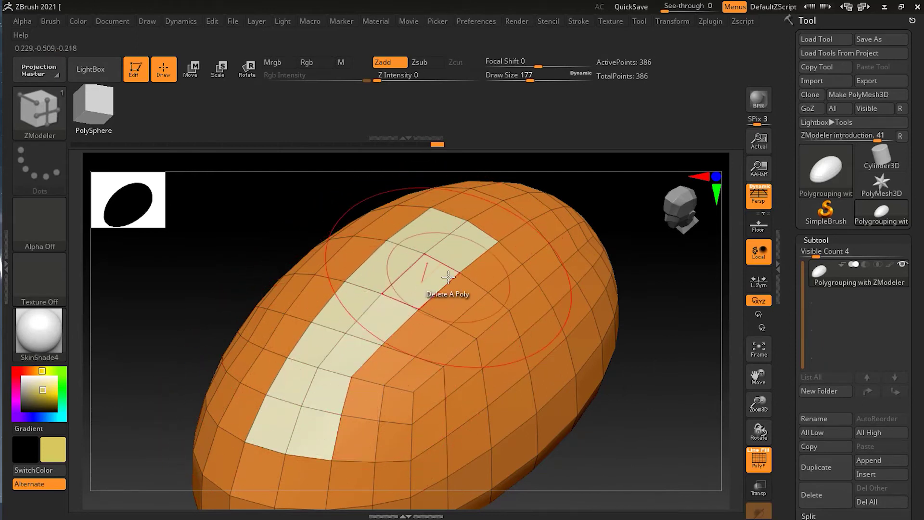
key("ctrl+z")
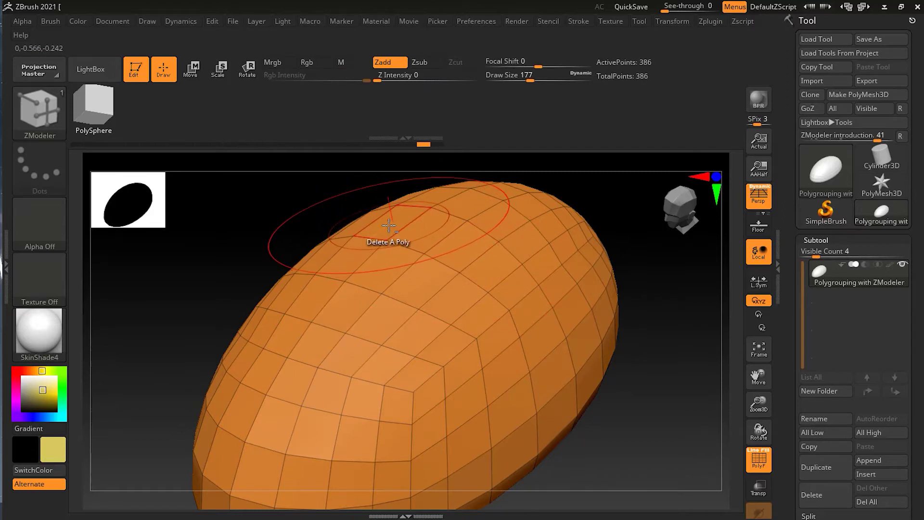
left_click_drag(389, 226, 549, 393)
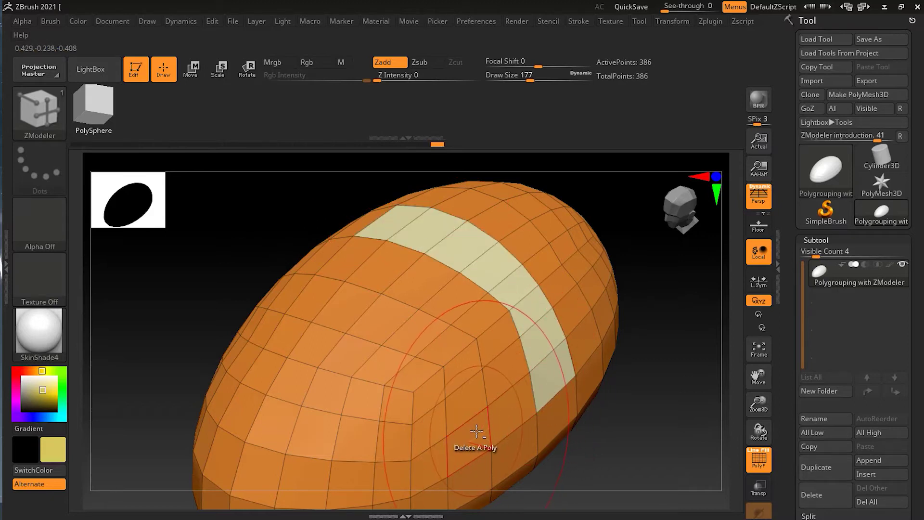
left_click(540, 401)
left_click(479, 438)
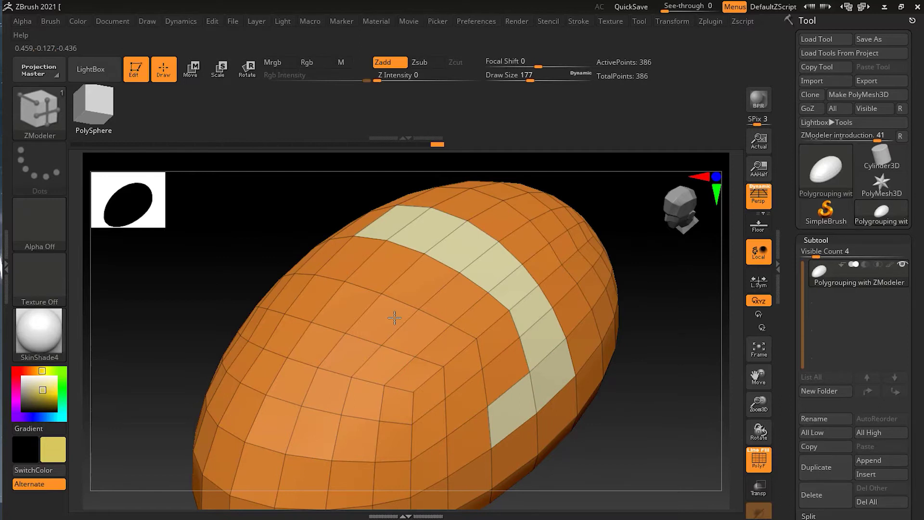
left_click(460, 435)
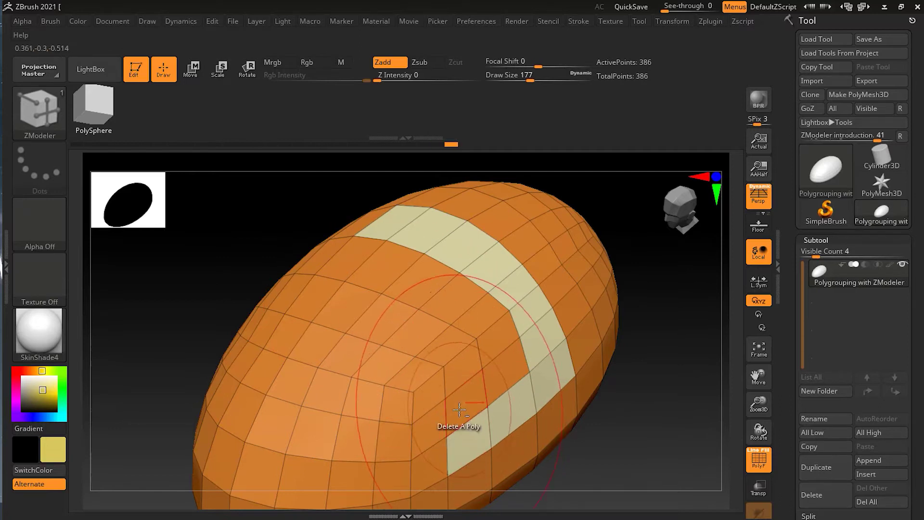
left_click_drag(428, 339, 323, 299)
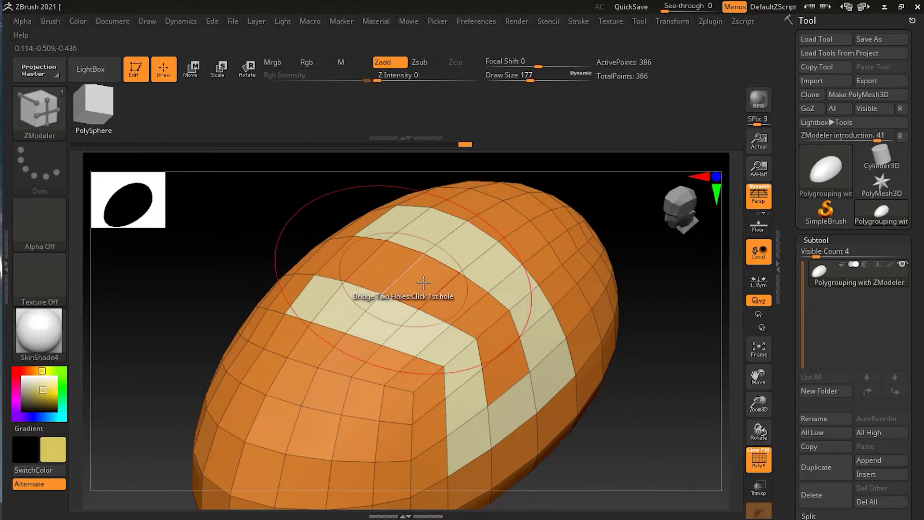
Try deleting the marked polygons with the Delete action and the Polygroup Border target, and undo the deletion and marking.
key("space")
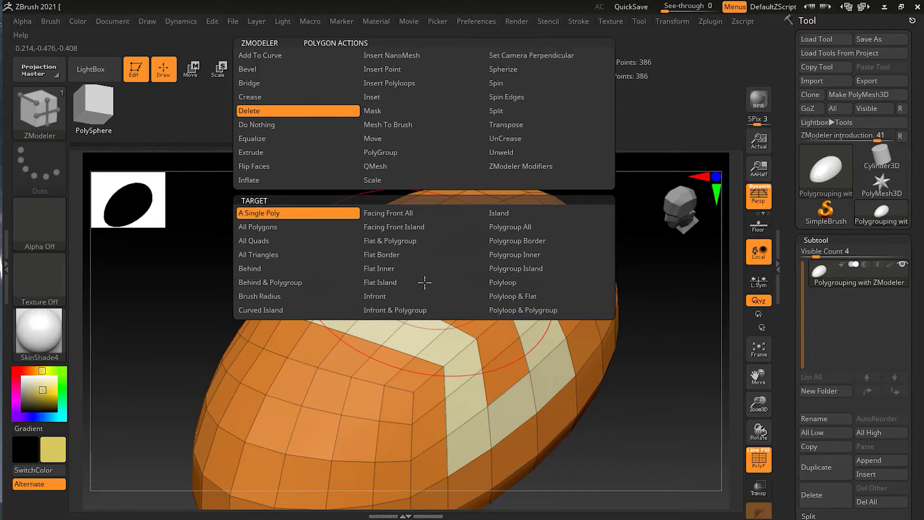
left_click(548, 241)
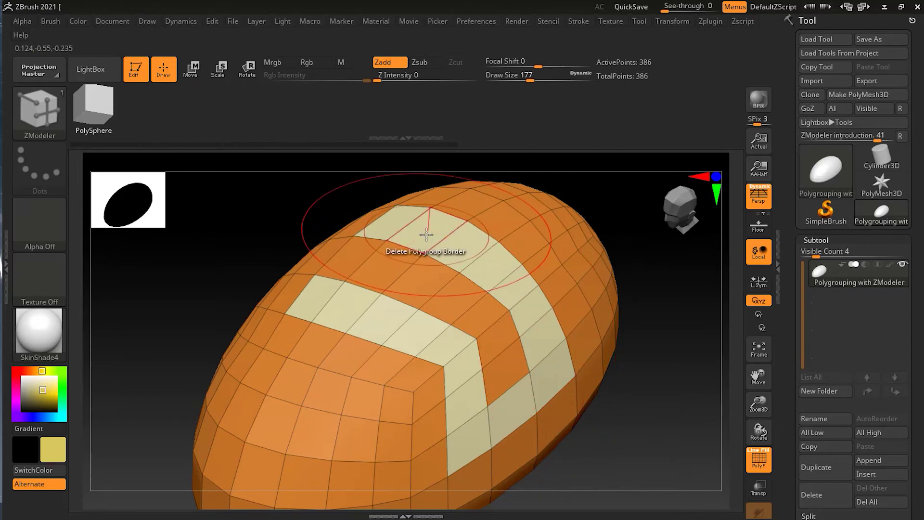
left_click(387, 225)
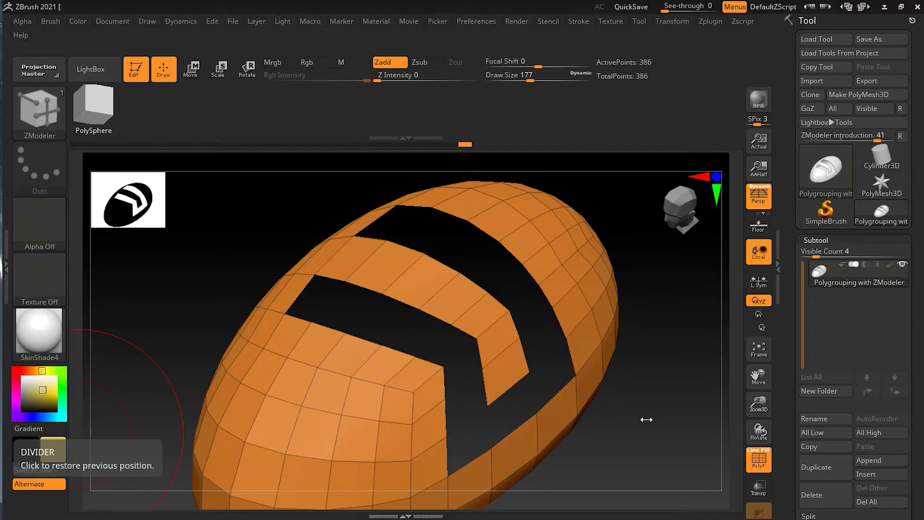
mouse_move(652, 426)
left_mouse_down()
mouse_move(596, 440)
mouse_move(614, 423)
left_mouse_up()
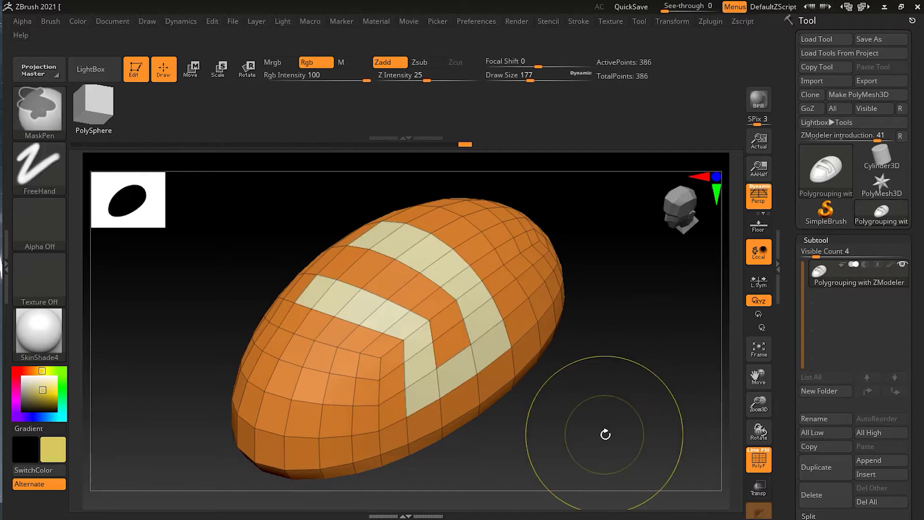
left_click(605, 435, "ctrl")
Assign a new polygroup to the mesh's flat underside using the PolyGroup polygon action with the Flat Island target.
mouse_move(602, 434)
left_mouse_down()
mouse_move(596, 299)
mouse_move(592, 316)
left_mouse_up()
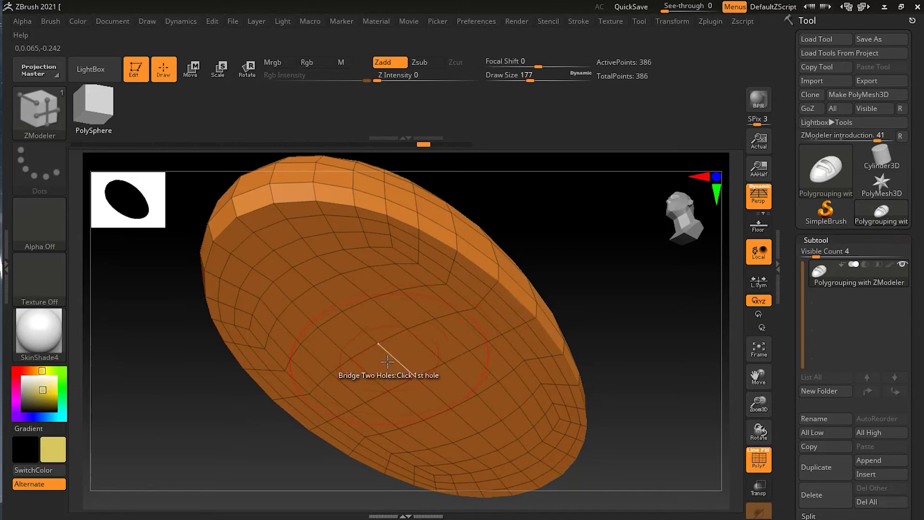
key("space")
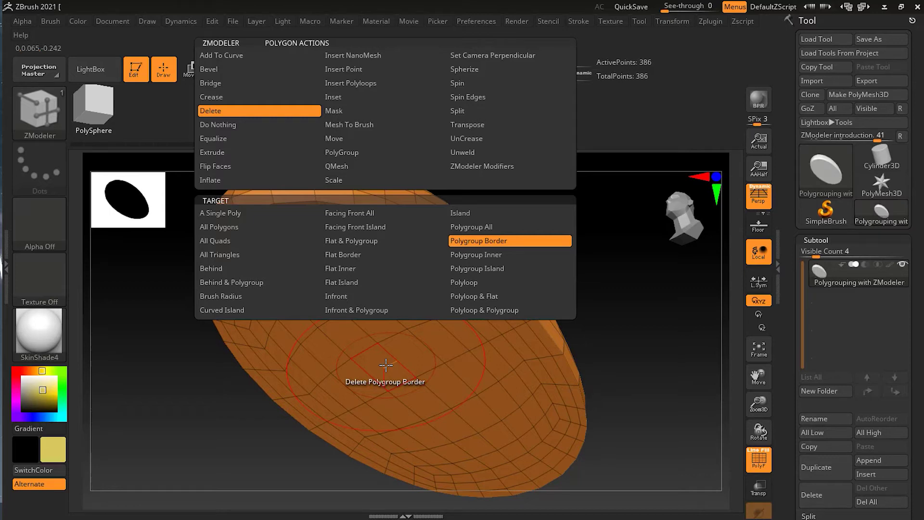
left_click(356, 151)
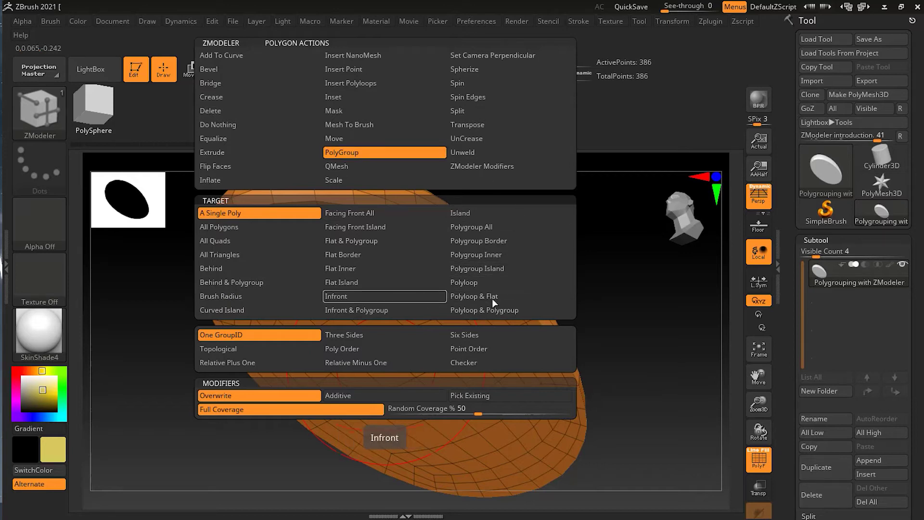
left_click(395, 284)
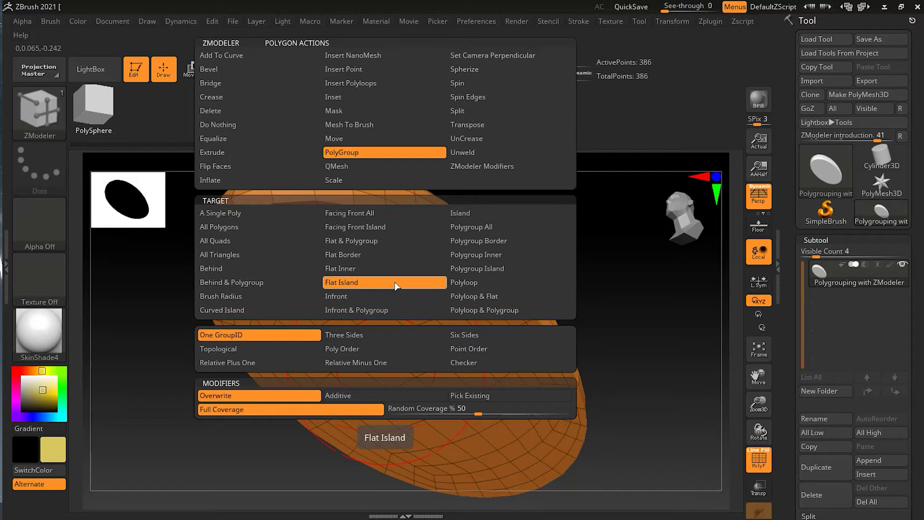
key("space")
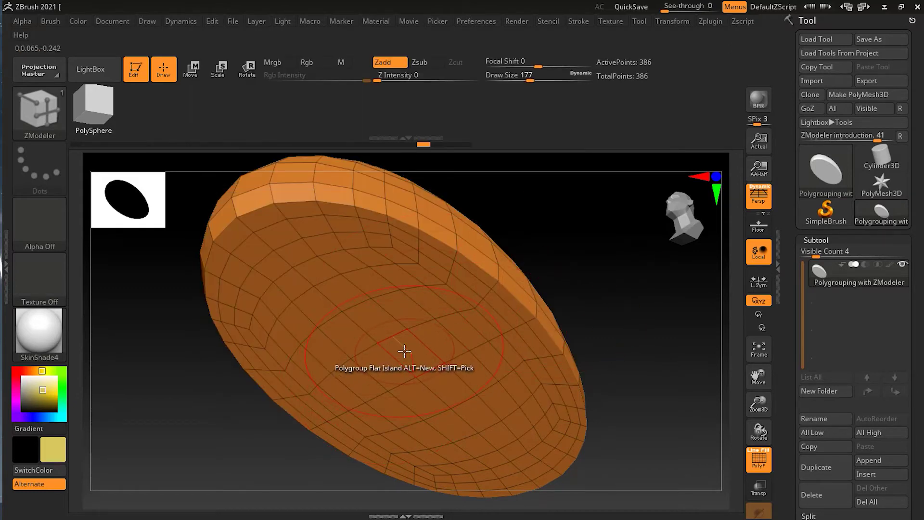
key("space")
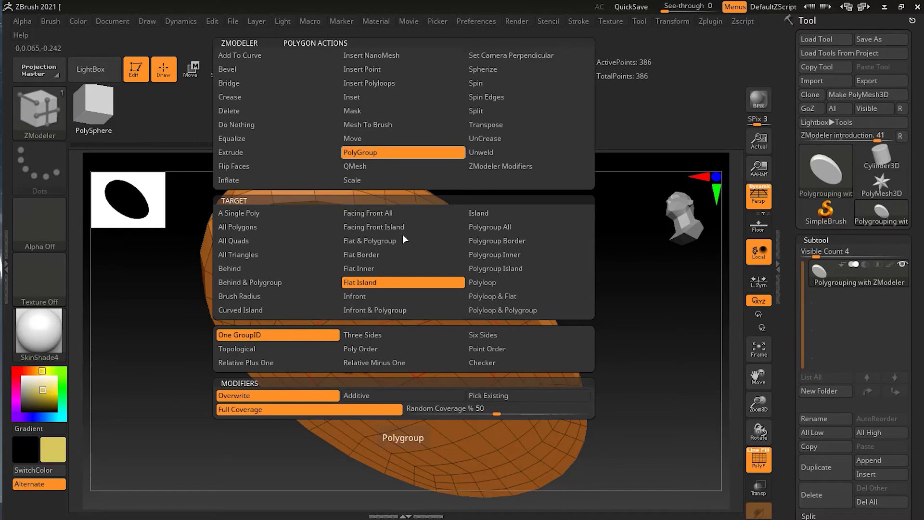
left_click(411, 285)
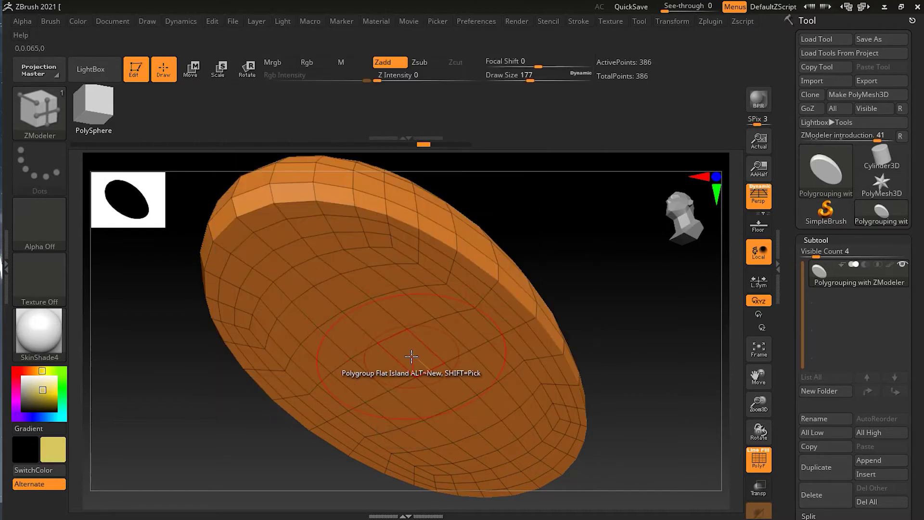
left_click(408, 356)
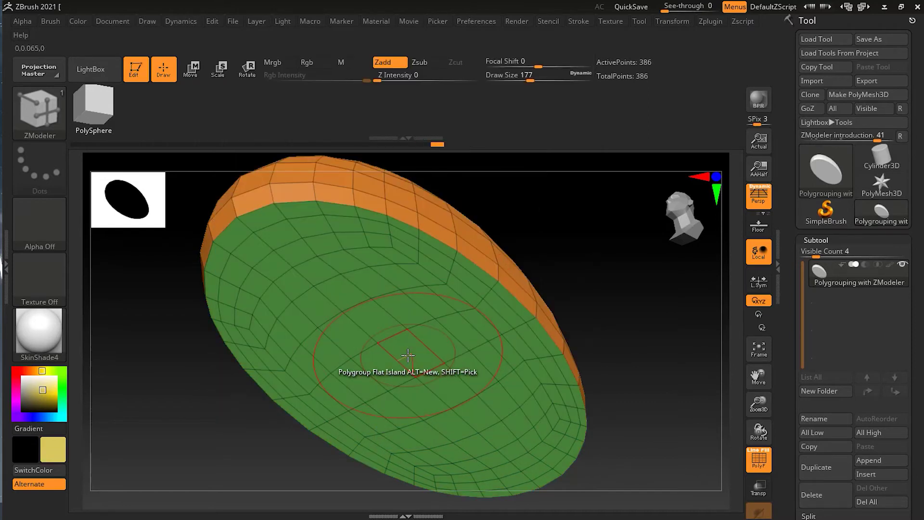
Try the Flat Island PolyGroup action on the polygons of the curved upper surface, and undo it.
left_click_drag(596, 248, 636, 227)
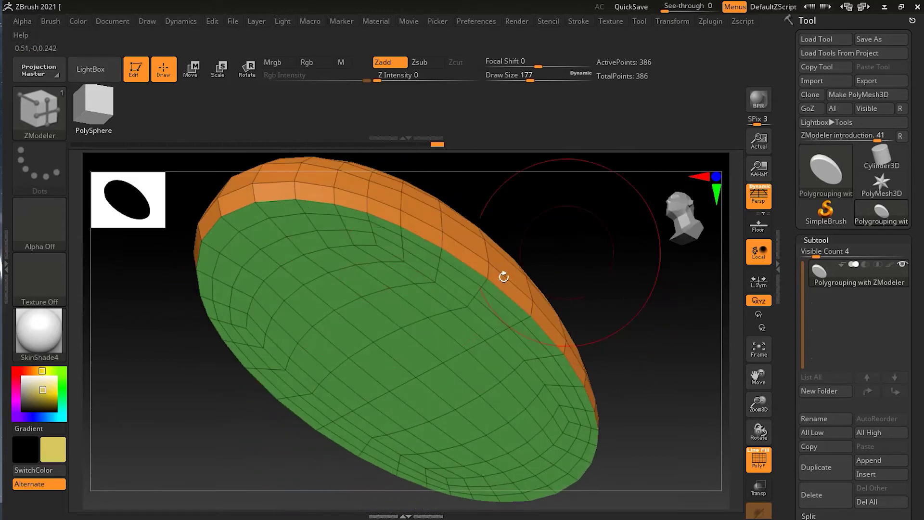
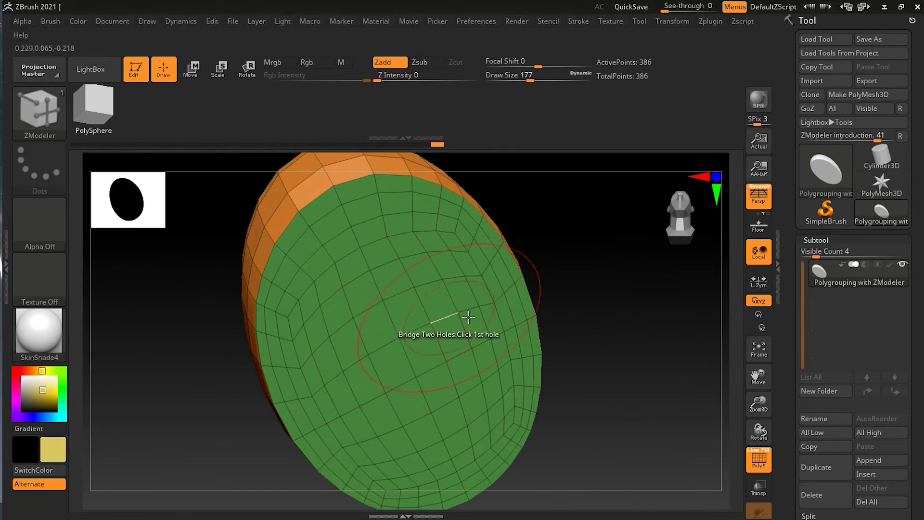
left_click_drag(598, 253, 549, 385)
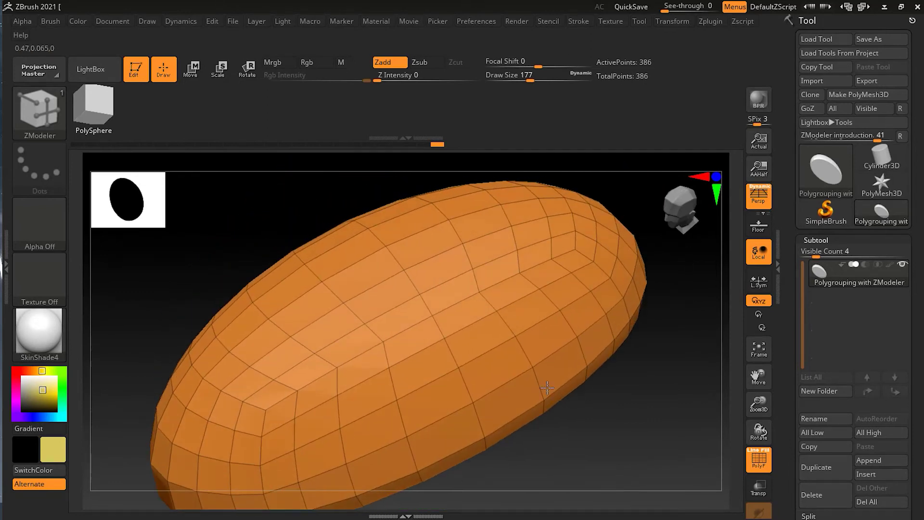
left_click(366, 272)
left_click_drag(645, 340, 574, 323)
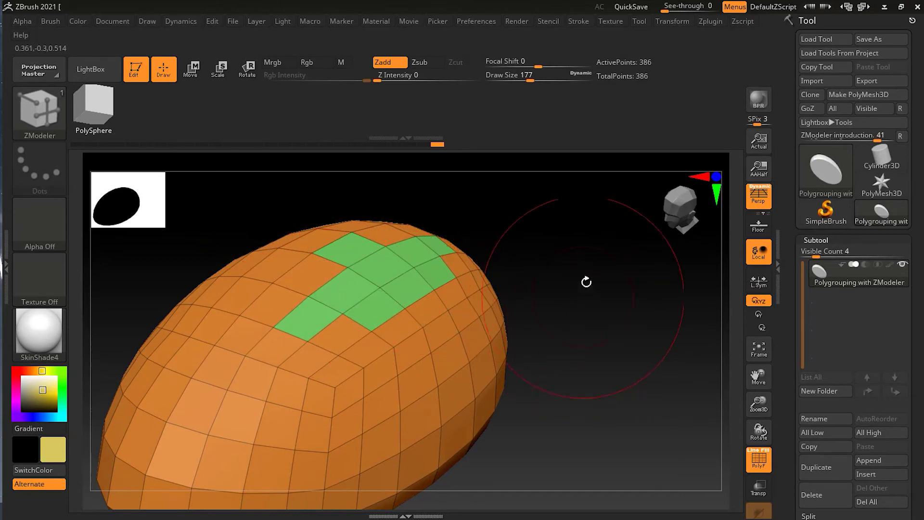
left_click_drag(586, 288, 593, 310)
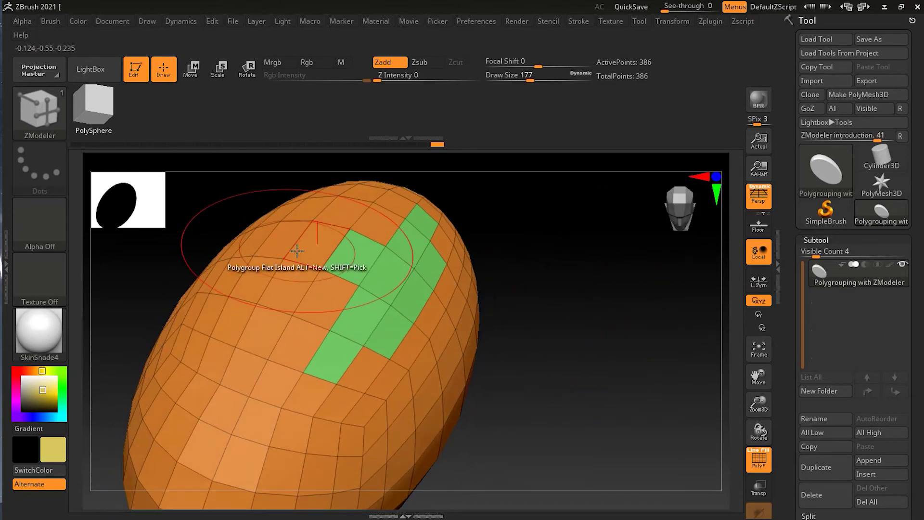
key("ctrl+z")
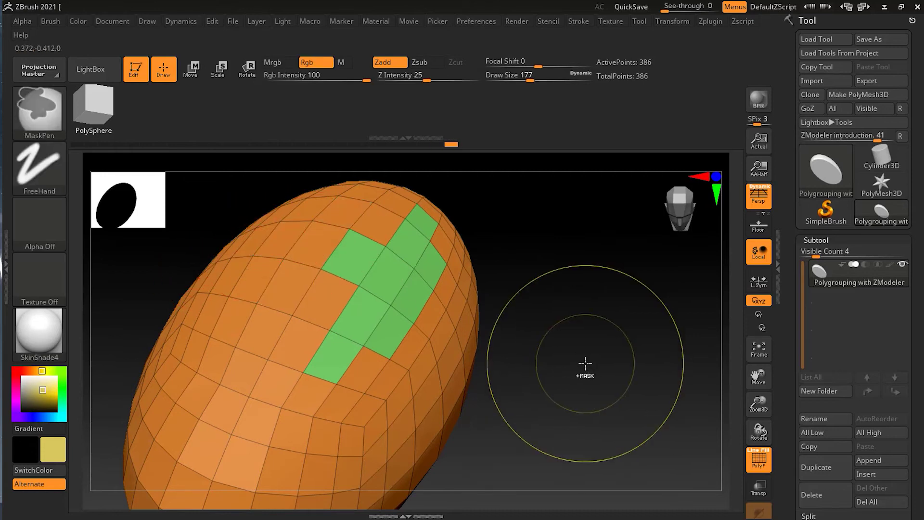
left_click_drag(609, 363, 587, 315)
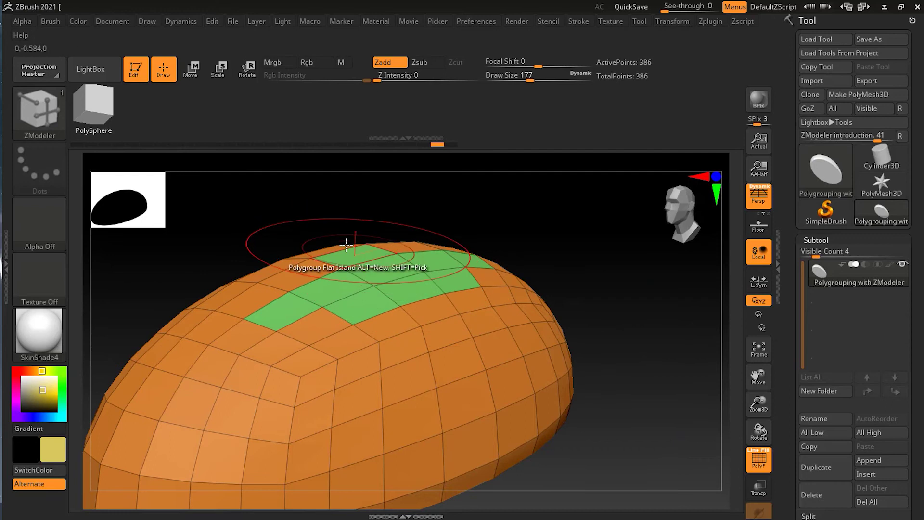
left_click_drag(595, 350, 477, 420)
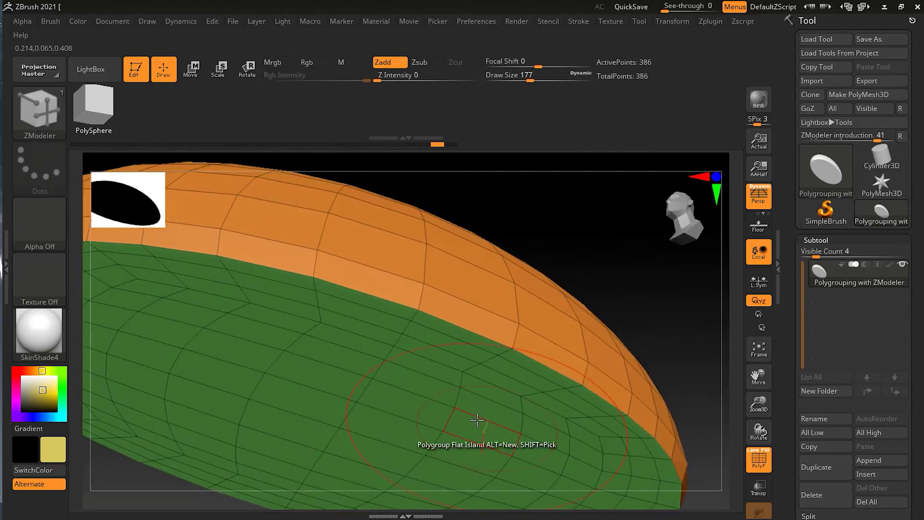
left_click_drag(666, 299, 522, 295)
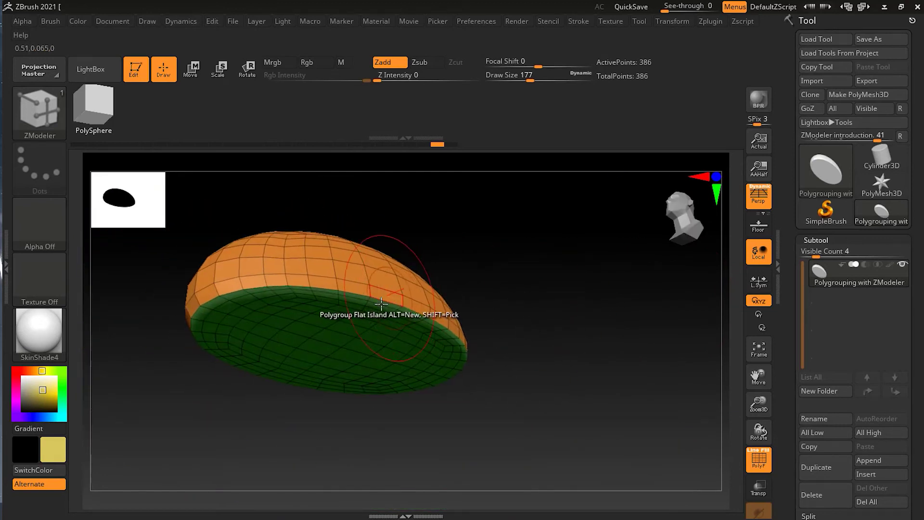
left_click_drag(520, 295, 557, 283, "ctrl")
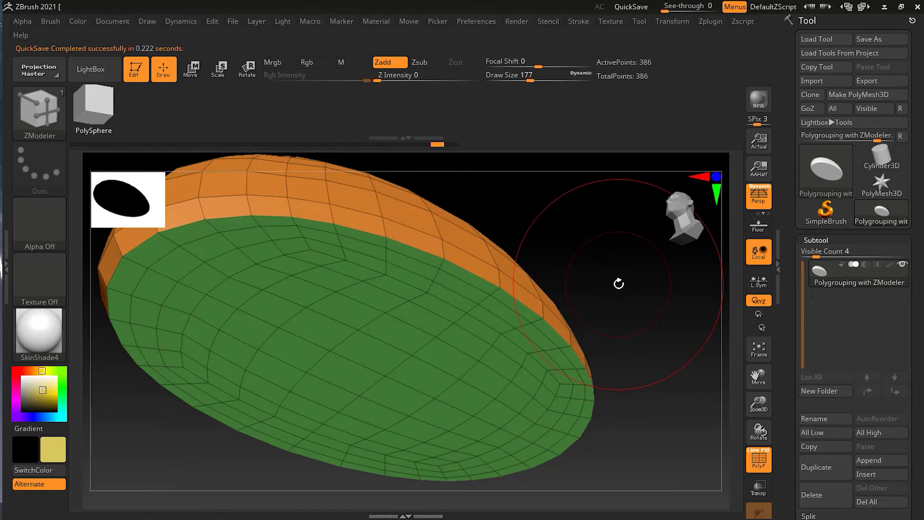
Try extruding a continuous band of polygons around the mesh using the Extrude action with the Polyloop target, and undo it.
left_click_drag(608, 269, 481, 337)
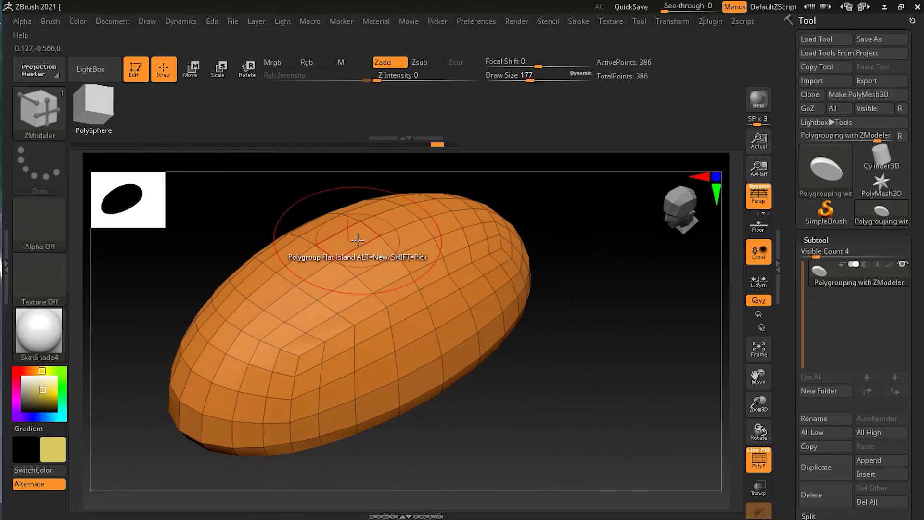
key("space")
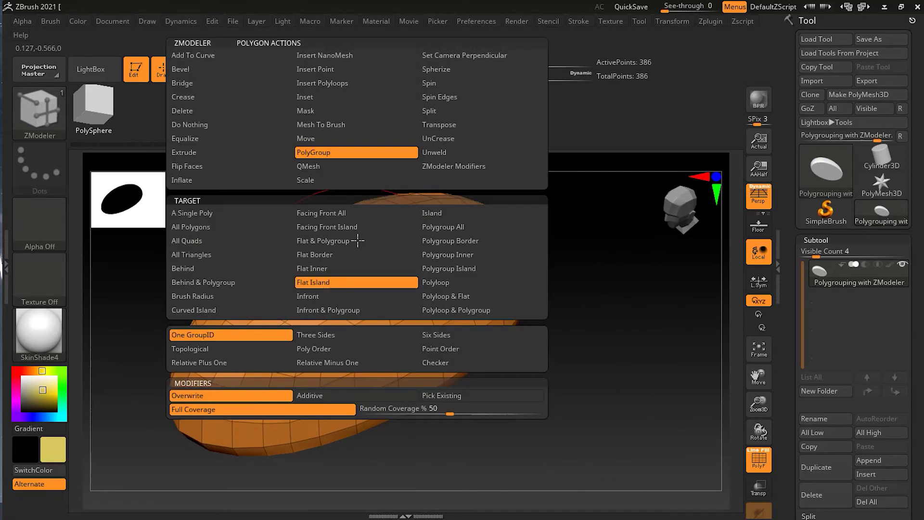
left_click(211, 152)
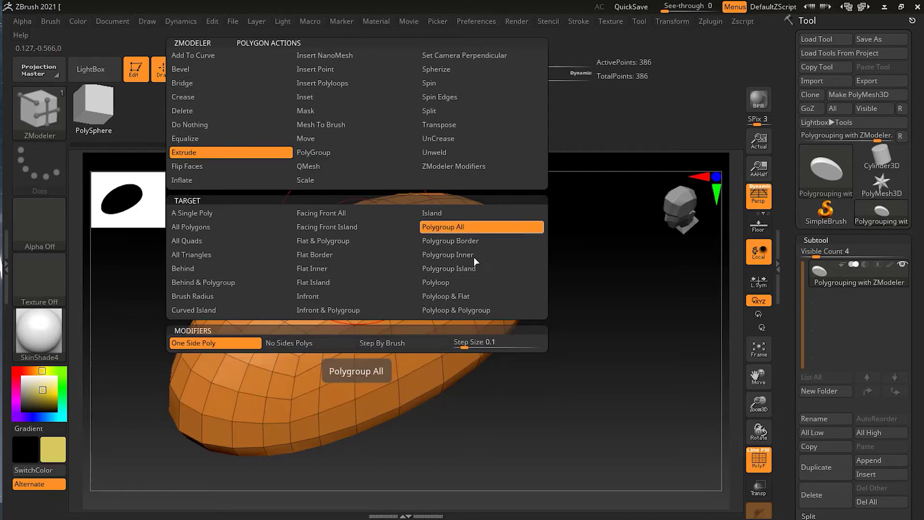
left_click(470, 282)
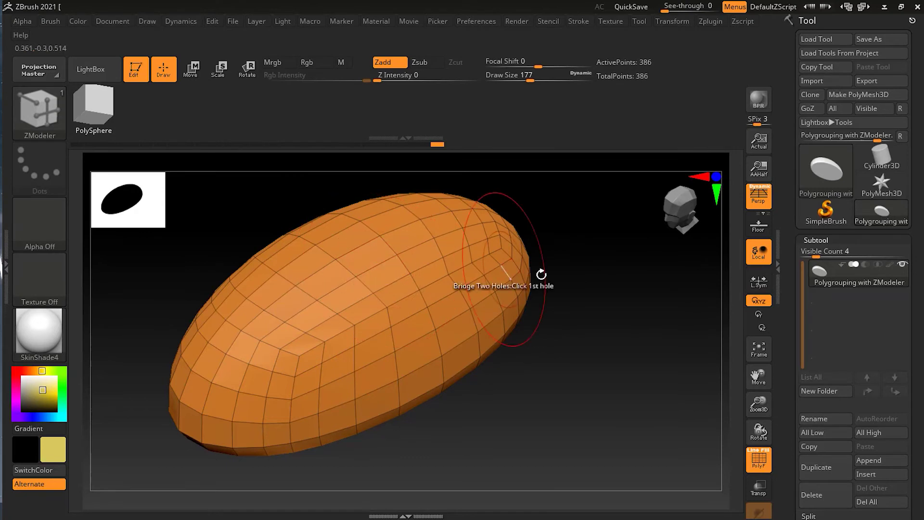
left_click_drag(598, 281, 383, 276, "alt")
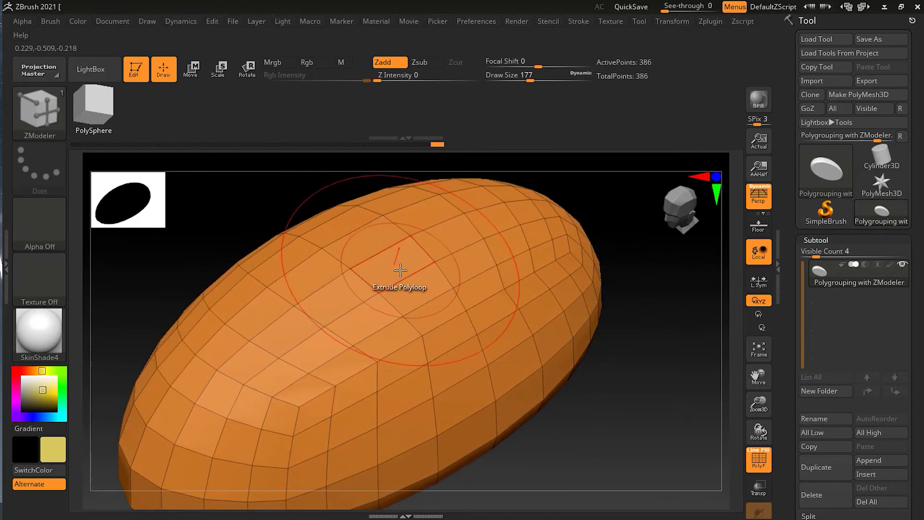
key("shift")
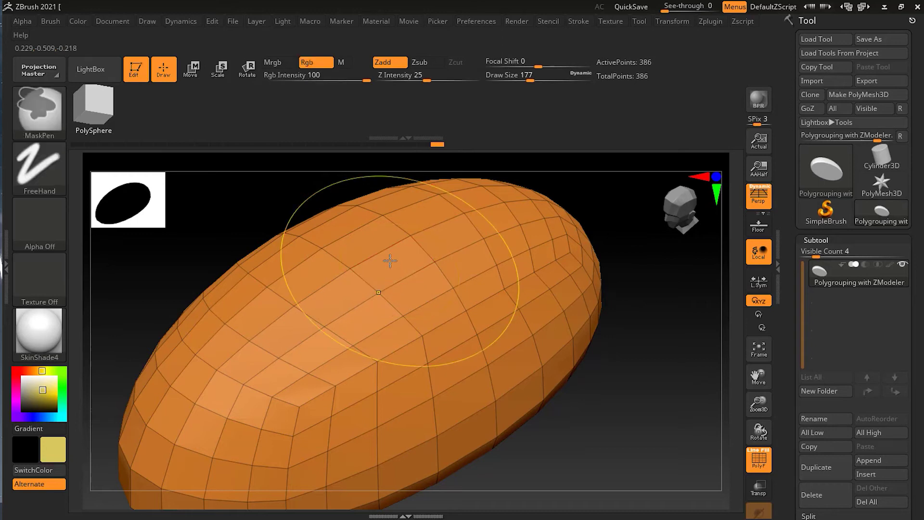
left_click_drag(630, 328, 419, 284)
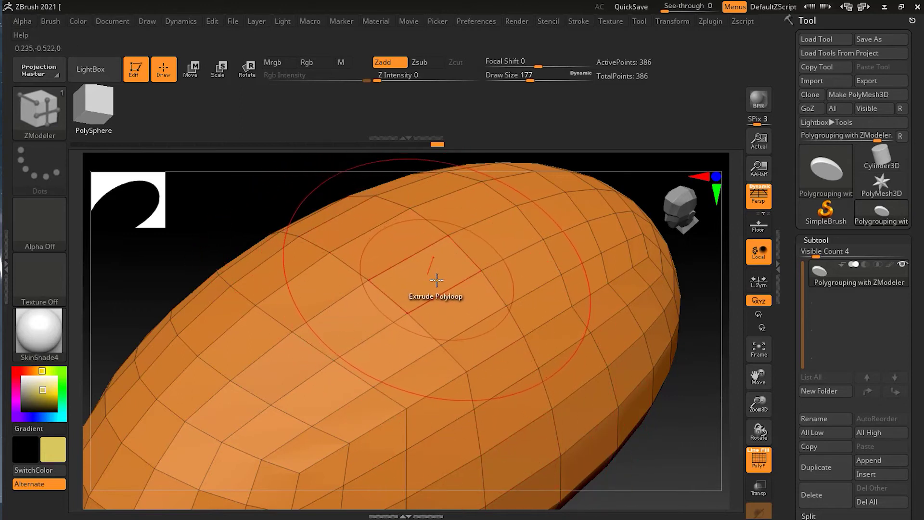
left_click_drag(436, 275, 489, 219)
left_click_drag(679, 445, 471, 350)
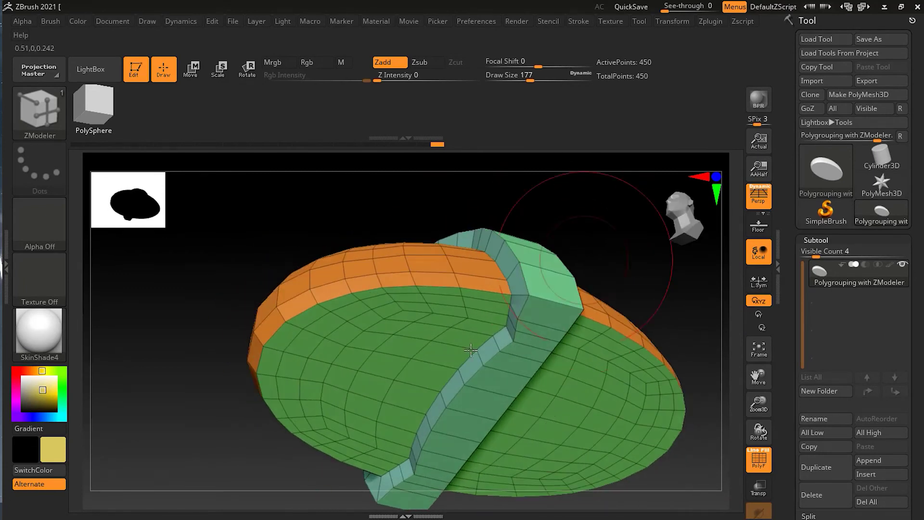
left_click_drag(599, 268, 668, 454)
key("ctrl+z")
Try extruding the band across the curved upper surface with the Polyloop & Polygroup target, and undo it.
key("space")
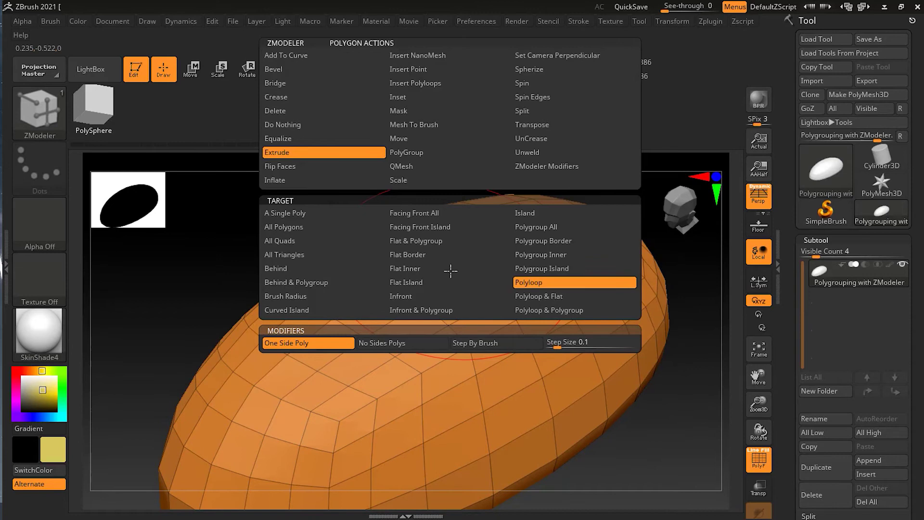
left_click(561, 310)
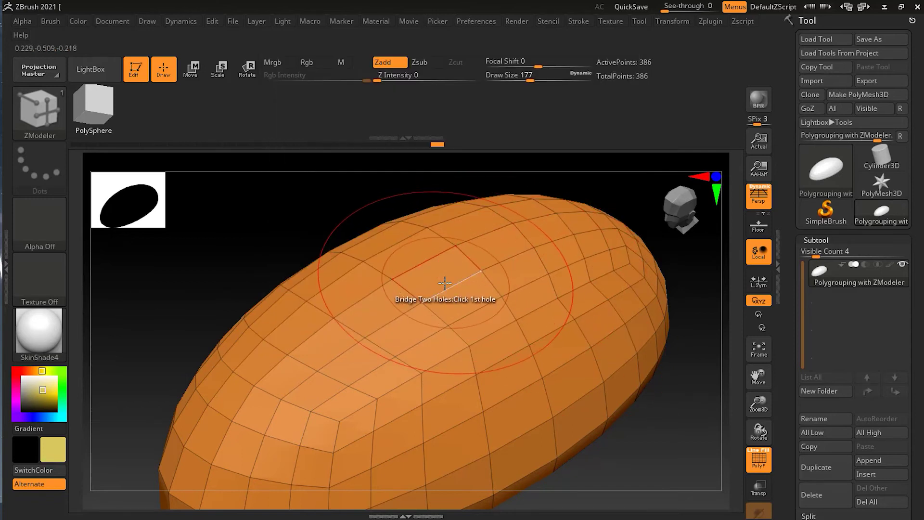
left_click_drag(442, 279, 462, 236)
left_click_drag(659, 413, 516, 294)
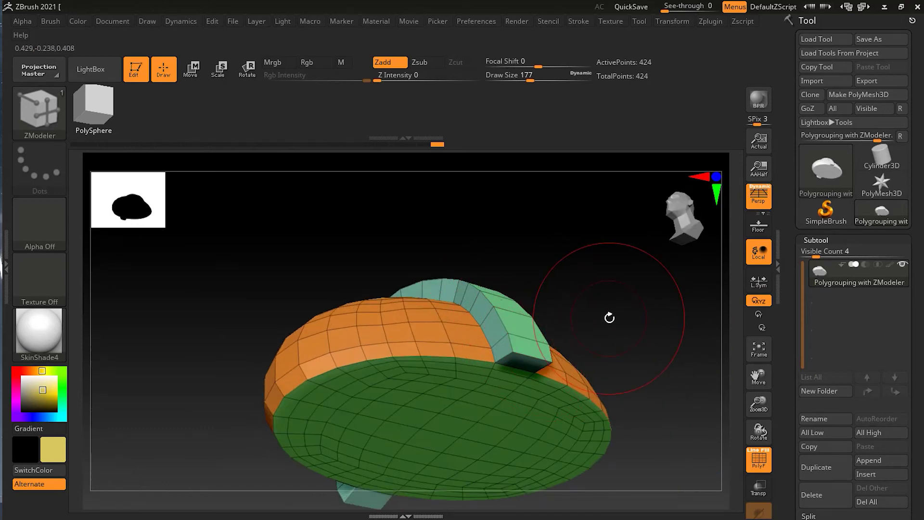
mouse_move(588, 286)
left_mouse_down()
mouse_move(612, 289)
mouse_move(578, 263)
mouse_move(579, 274)
left_mouse_up()
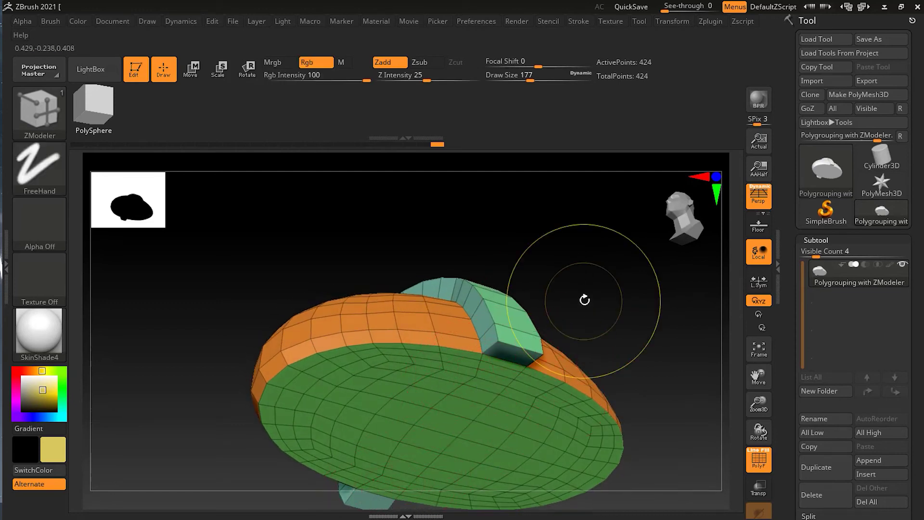
key("ctrl+z")
left_click_drag(586, 297, 588, 405)
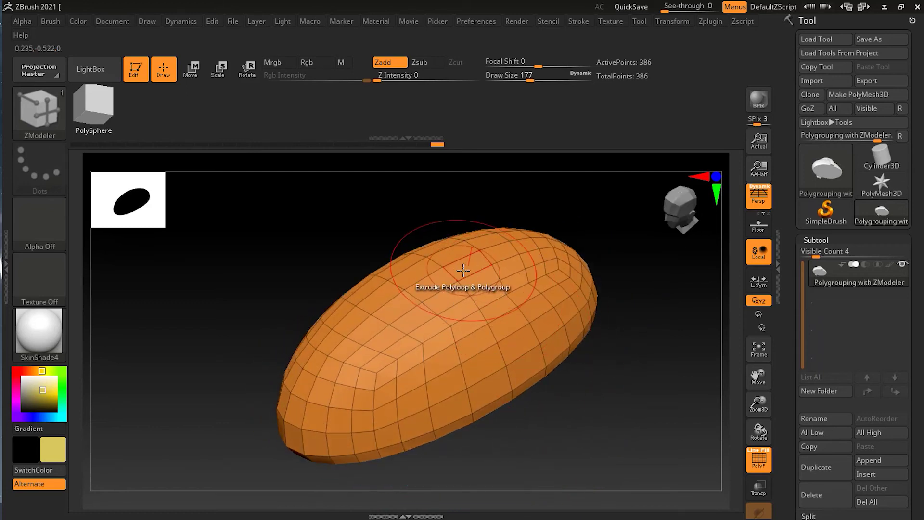
Try extruding two spots on the curved upper surface with the Polyloop & Flat target, and undo both extrusions.
key("space")
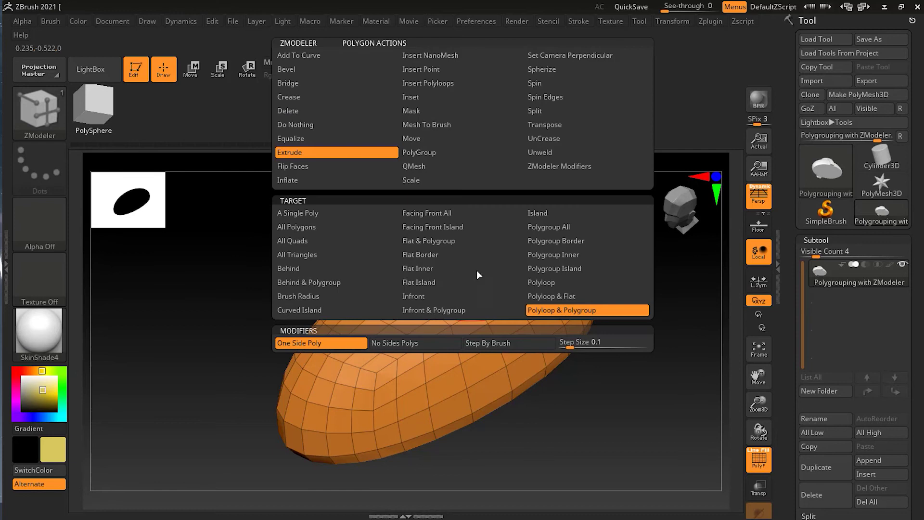
left_click(581, 299)
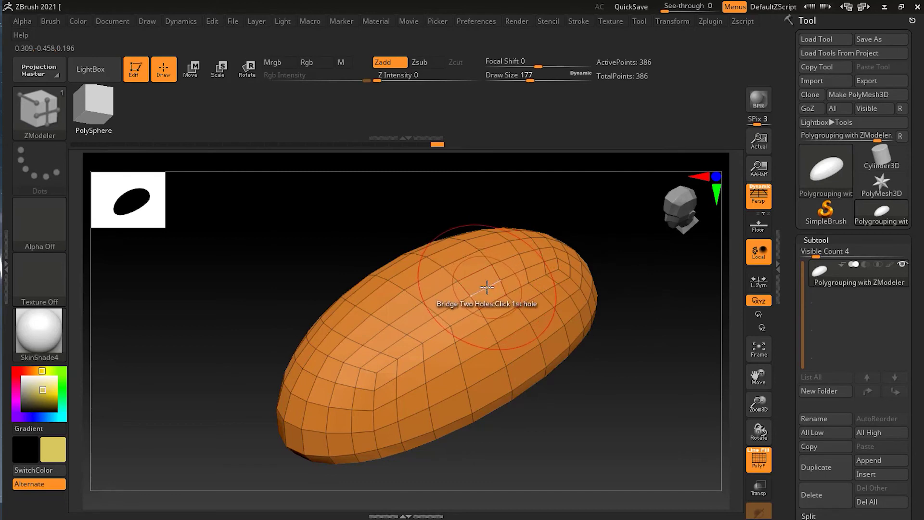
left_click_drag(616, 344, 535, 293)
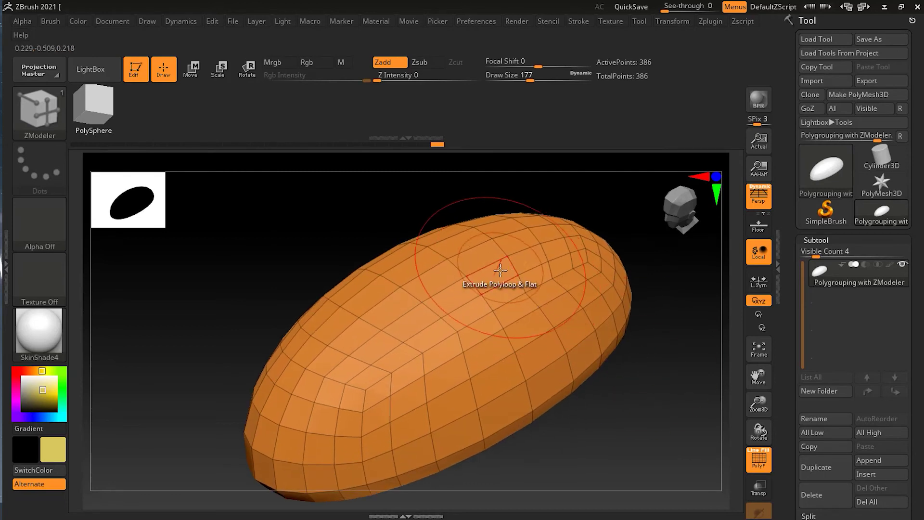
left_click_drag(506, 294, 563, 289)
left_click_drag(635, 378, 569, 372)
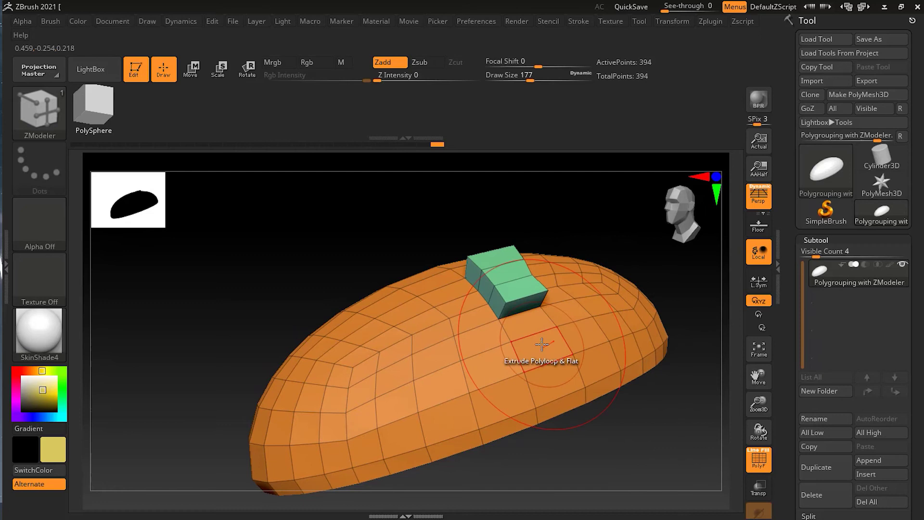
left_click_drag(541, 346, 586, 331)
key("ctrl")
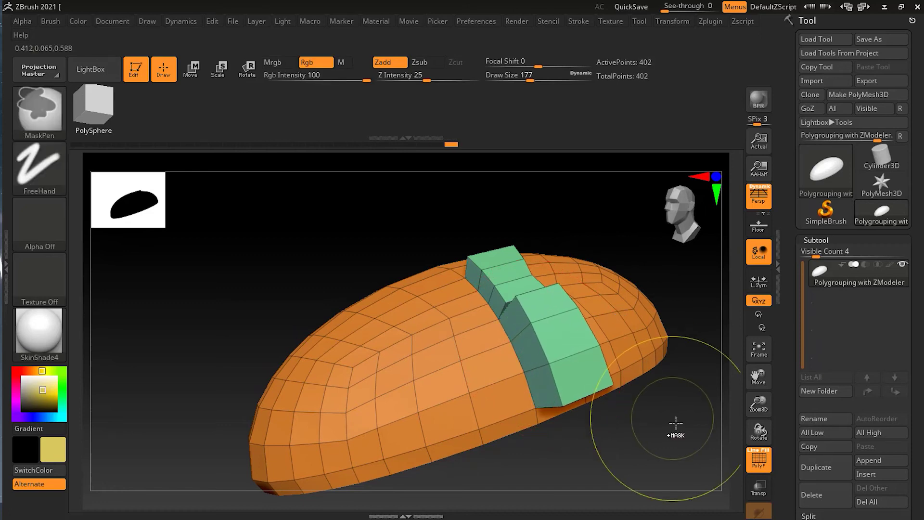
key("ctrl+z")
key("ctrl+z")
Try the Polyloop & Flat extrusion on a lengthwise band of the flat underside, and undo it.
left_click_drag(667, 413, 517, 383)
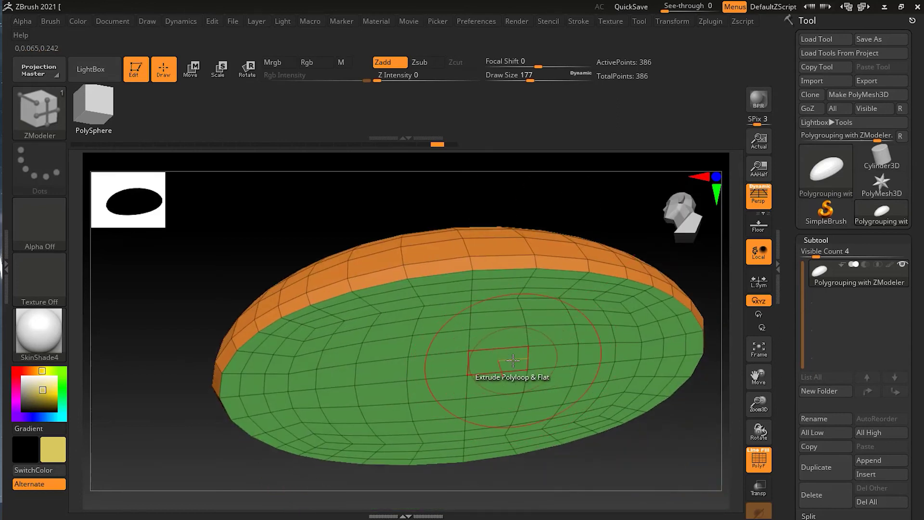
left_click_drag(515, 361, 633, 338)
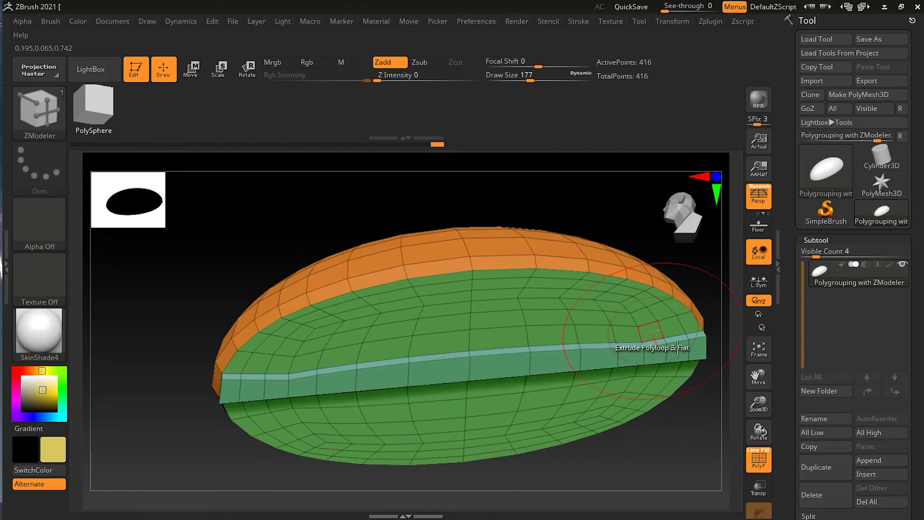
left_click_drag(619, 427, 670, 495)
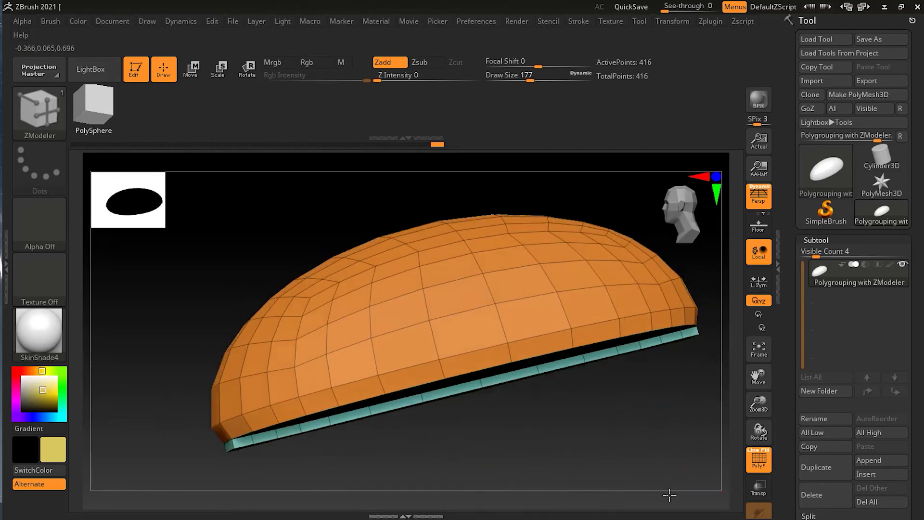
key("ctrl+z")
left_click_drag(653, 413, 574, 436)
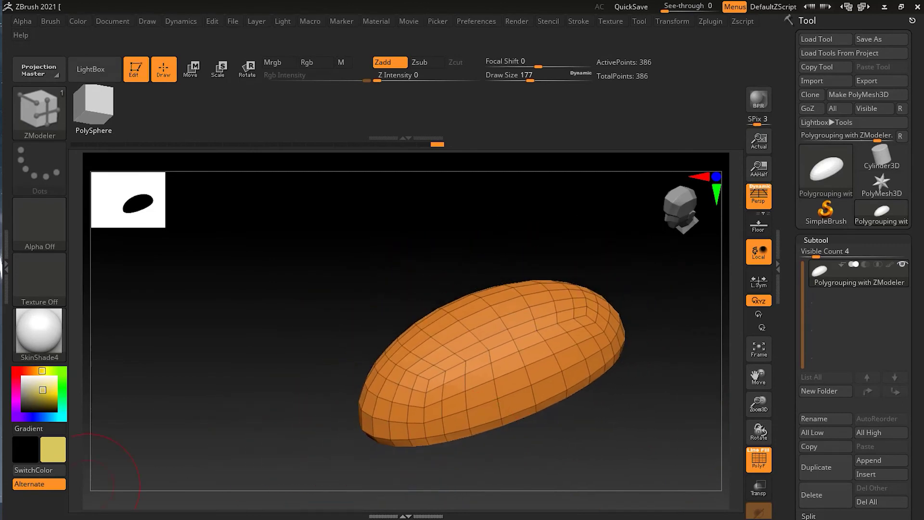
Apply checkered polygroups to the upper surface using the PolyGroup action, Polygroup All target and Checker option, with draw size 311.
right_click_drag(472, 318, 504, 250, "ctrl")
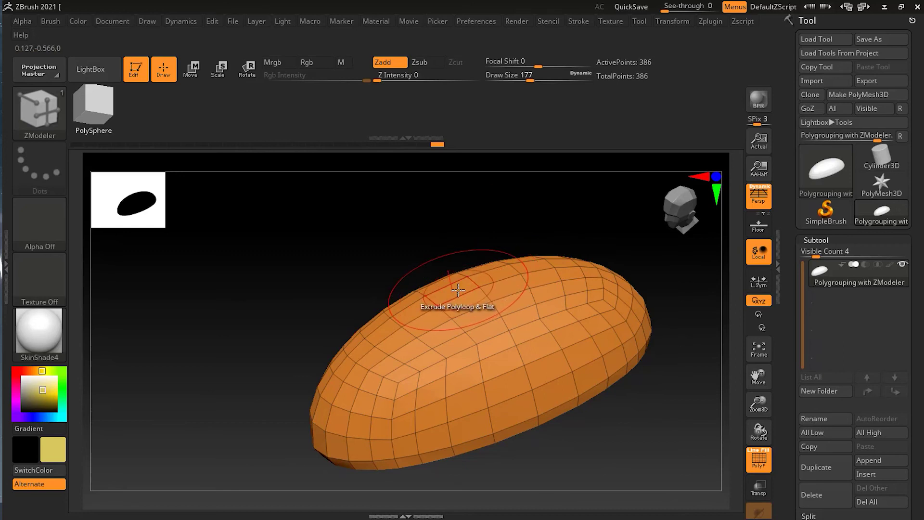
key("space")
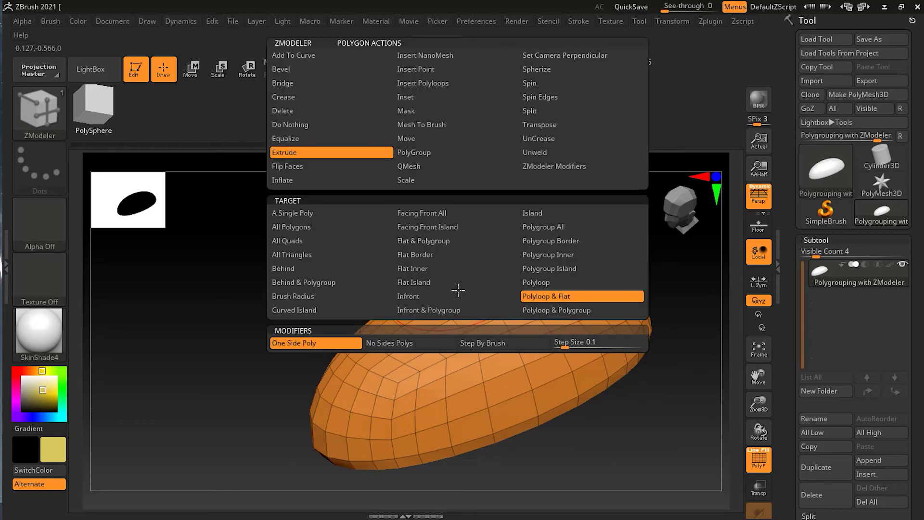
left_click(427, 151)
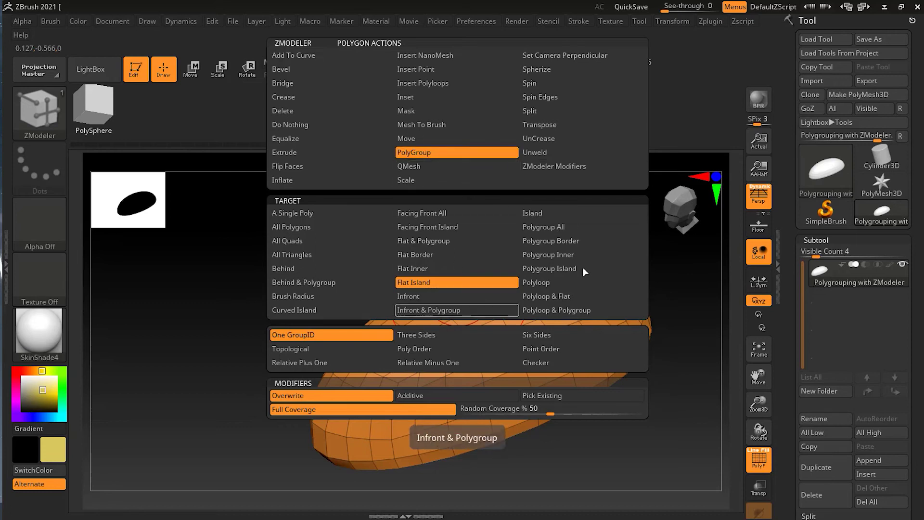
left_click(543, 226)
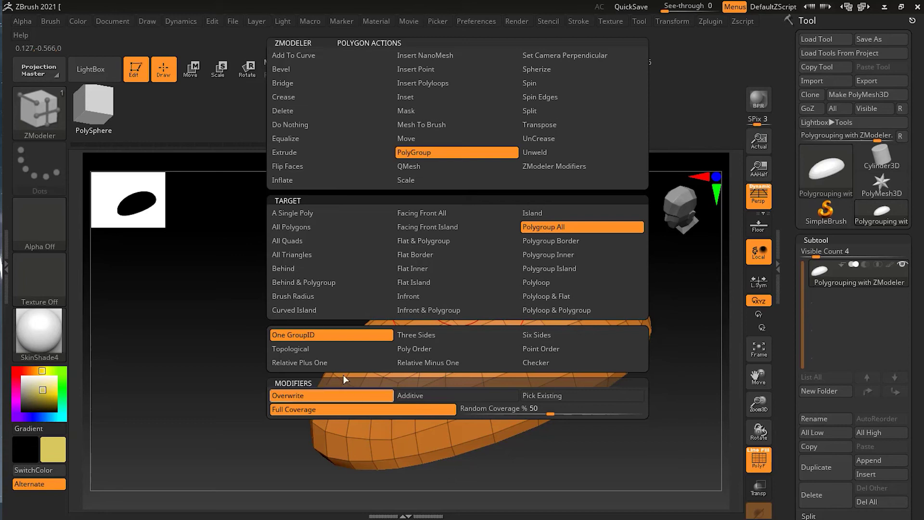
left_click(544, 363)
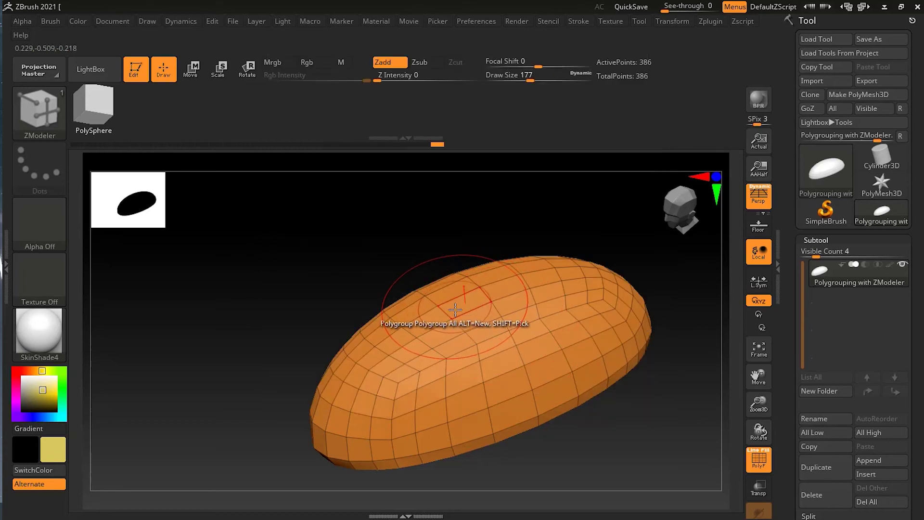
left_click_drag(384, 229, 388, 238)
key("s")
left_click_drag(402, 270, 416, 269)
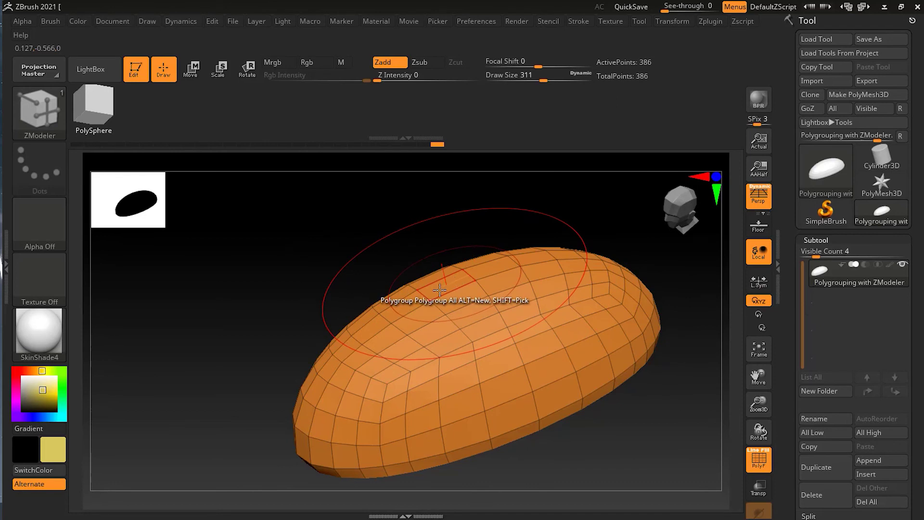
left_click(451, 284)
left_click_drag(594, 429, 615, 462)
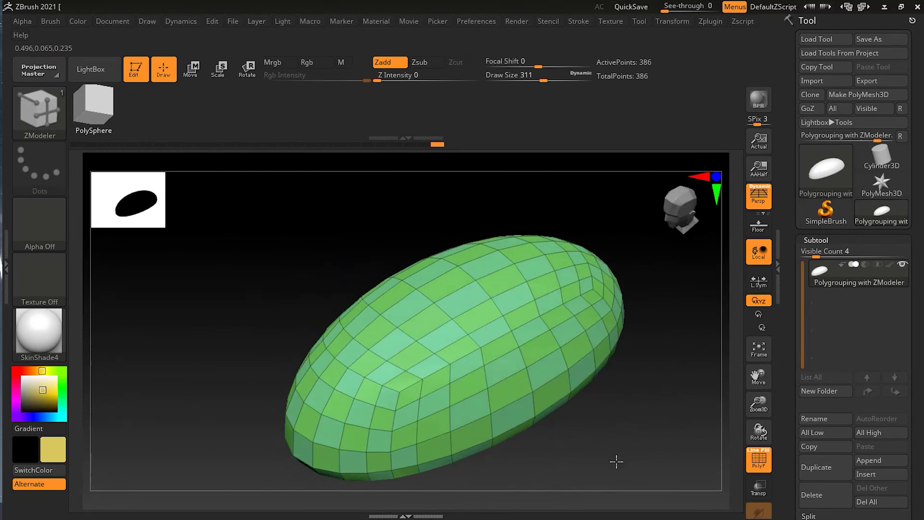
Apply the Checker PolyGroup action repeatedly to the polygons of the curved upper surface.
left_click(455, 302)
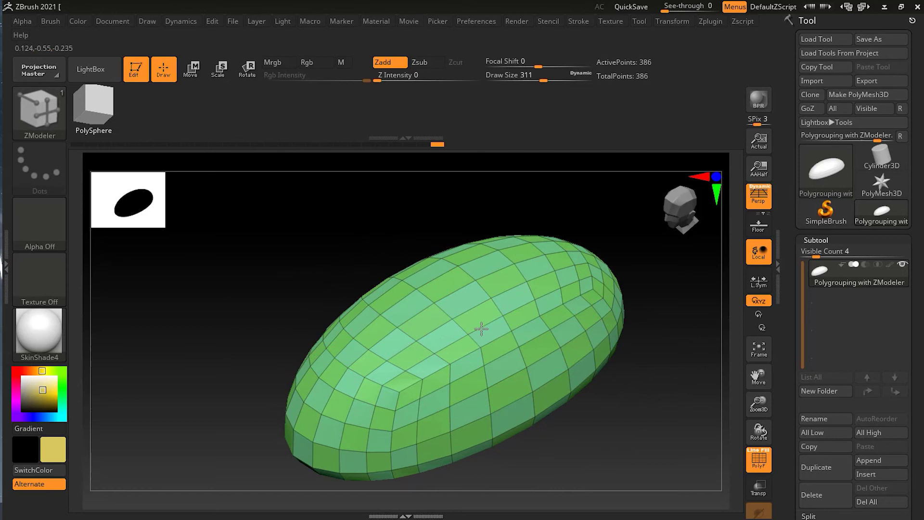
key("ctrl")
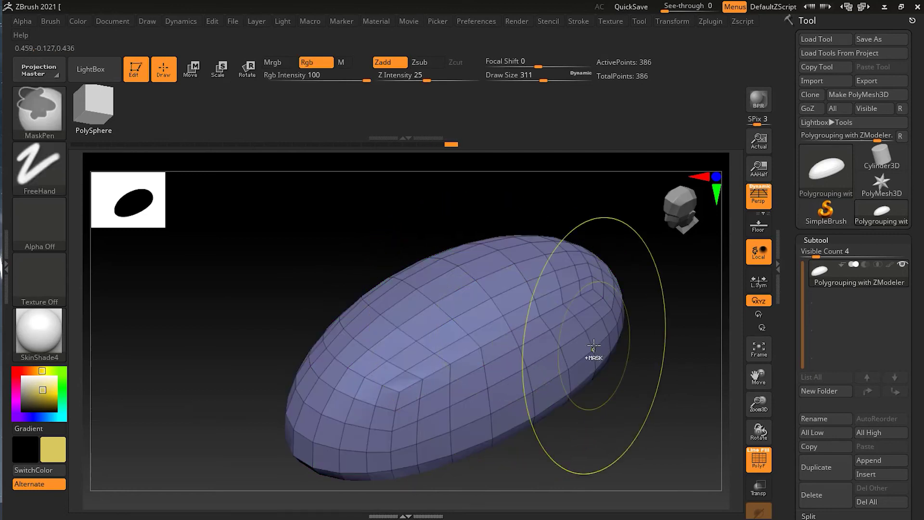
left_click(453, 284)
left_click_drag(653, 366, 601, 357)
left_click_drag(659, 407, 642, 429)
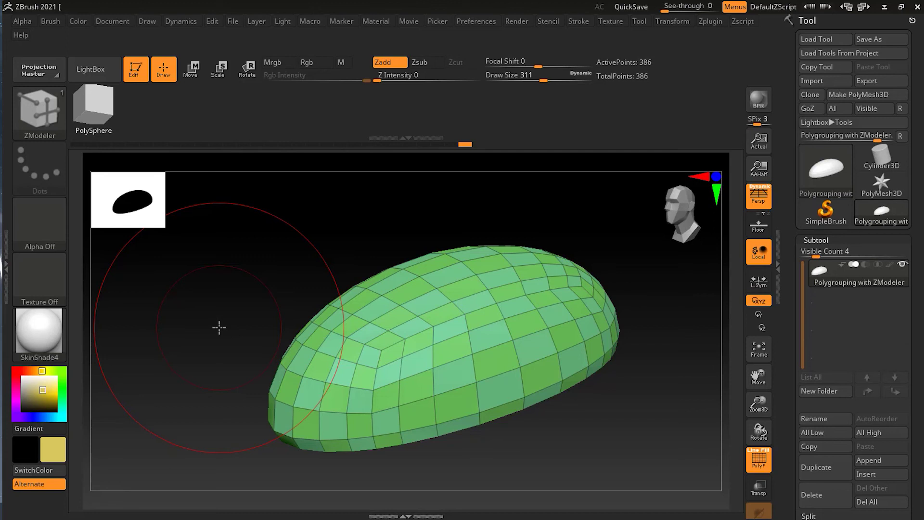
mouse_move(231, 337)
left_mouse_down()
mouse_move(231, 357)
mouse_move(265, 363)
mouse_move(237, 356)
left_mouse_up()
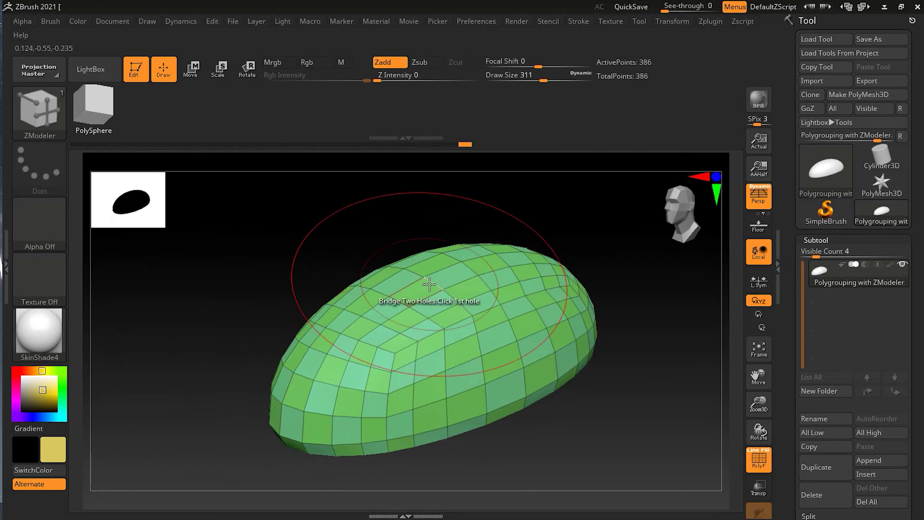
Review the target, pattern and modifier options of the PolyGroup polygon action.
key("space")
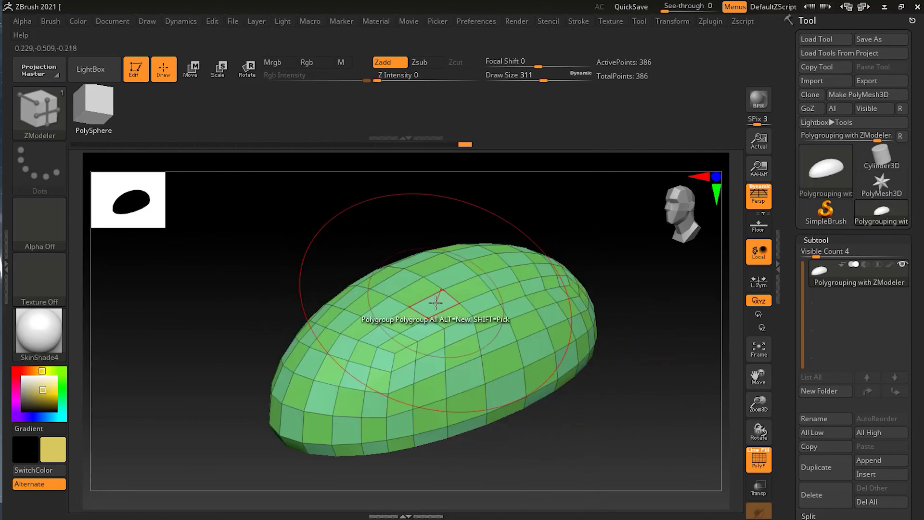
key("space")
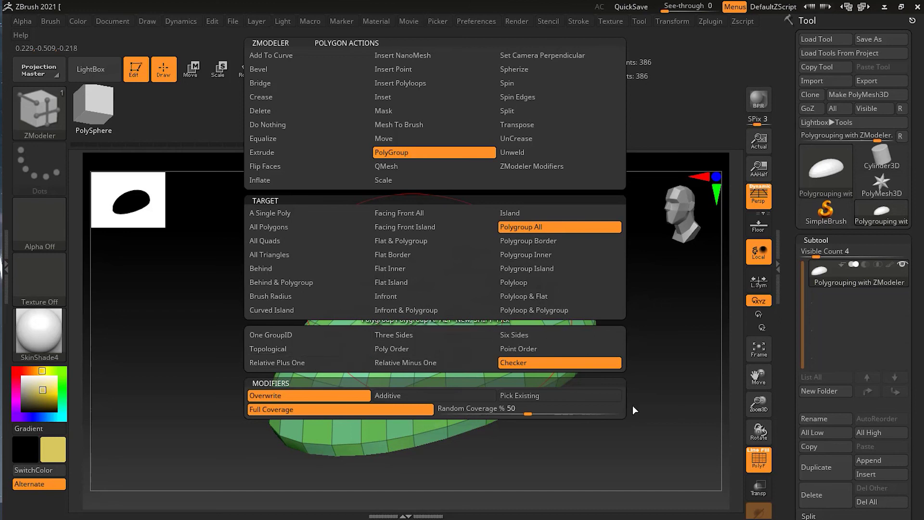
mouse_move(640, 391)
left_mouse_down()
mouse_move(615, 412)
mouse_move(596, 400)
mouse_move(627, 397)
left_mouse_up()
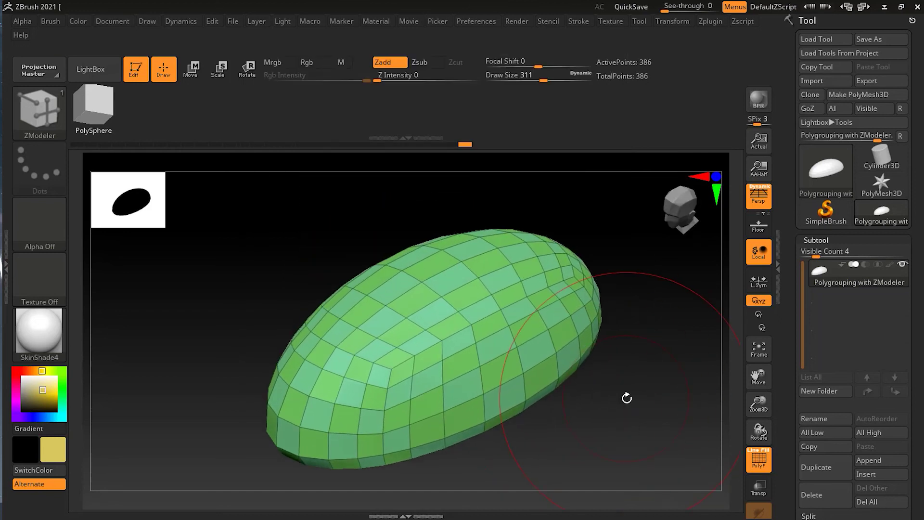